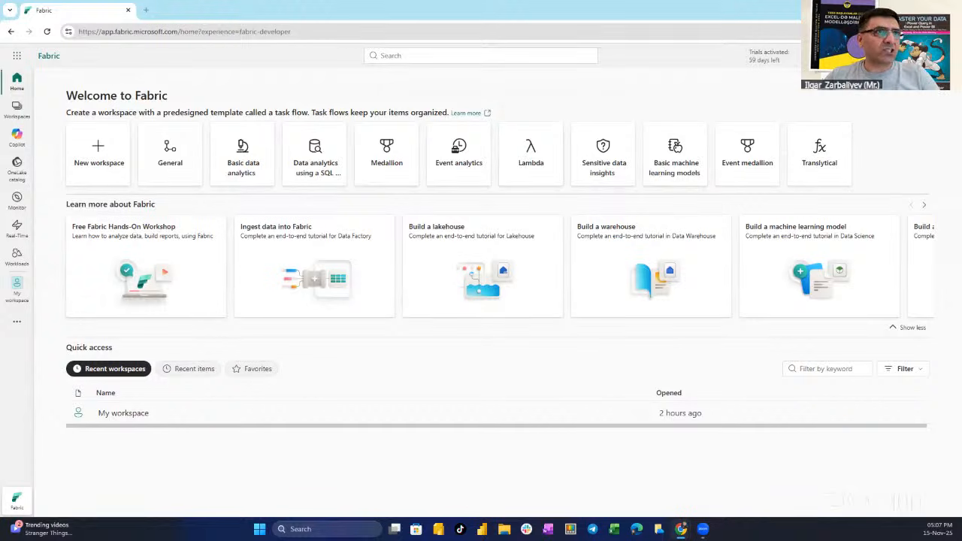
Check the signed-in account's license type and Fabric trial status
{"action": "left_click", "coordinate": [944, 56]}
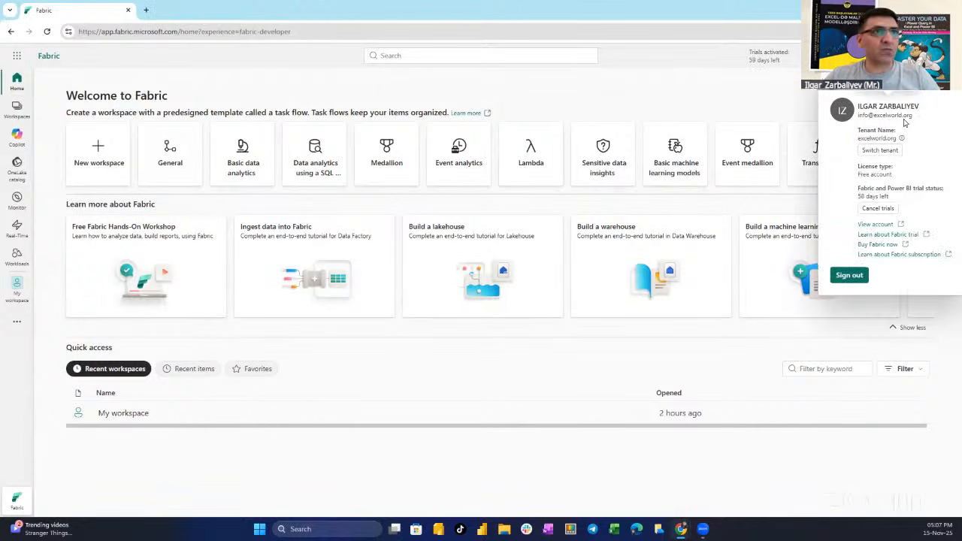
{"action": "left_click", "coordinate": [703, 105]}
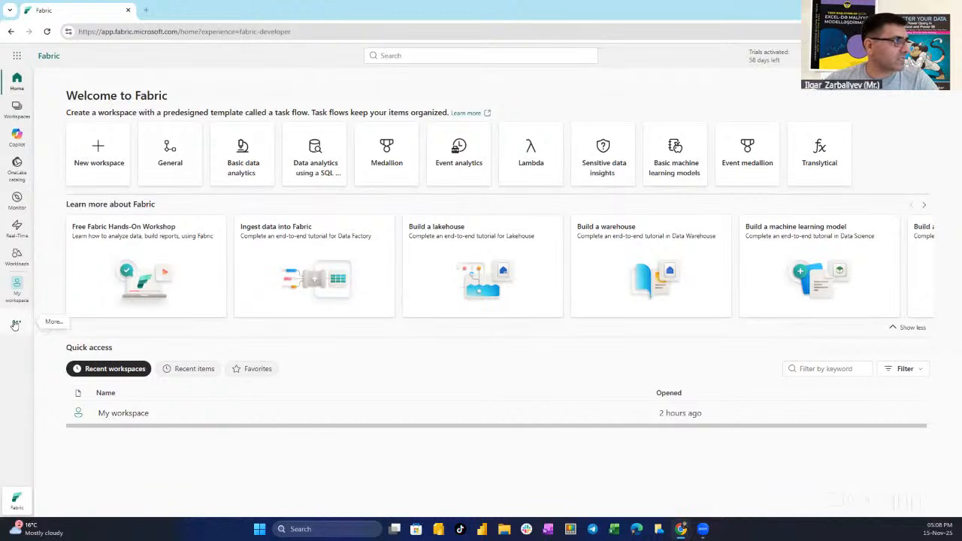
Start a new workspace named fab_workspace with the description "Lab Purpose Only"
{"action": "left_click", "coordinate": [16, 110]}
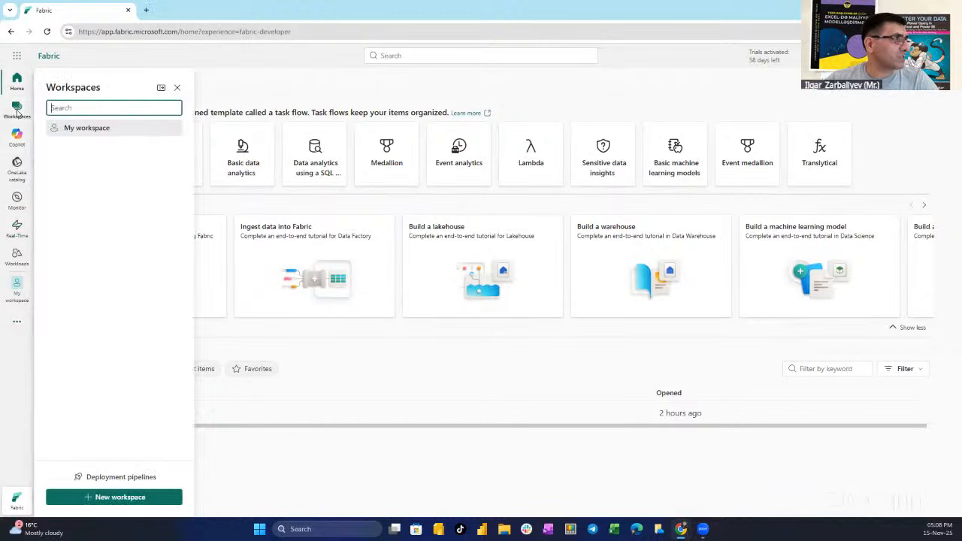
{"action": "left_click", "coordinate": [150, 500]}
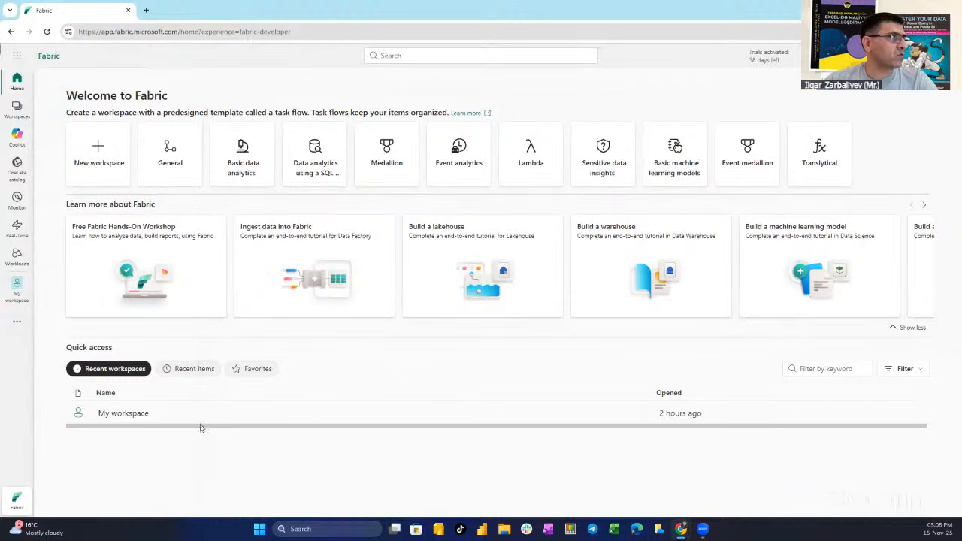
{"action": "left_click", "coordinate": [729, 119]}
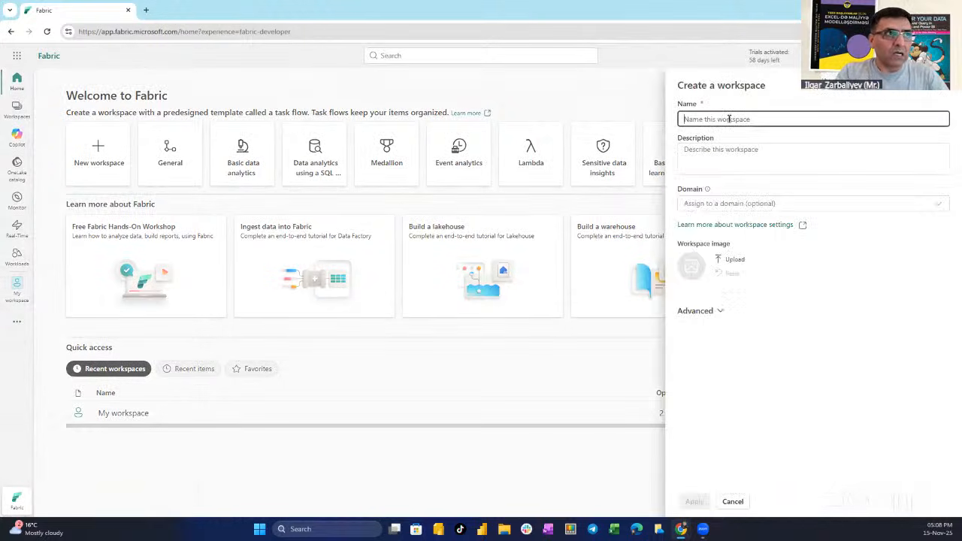
{"action": "type", "text": "fab"}
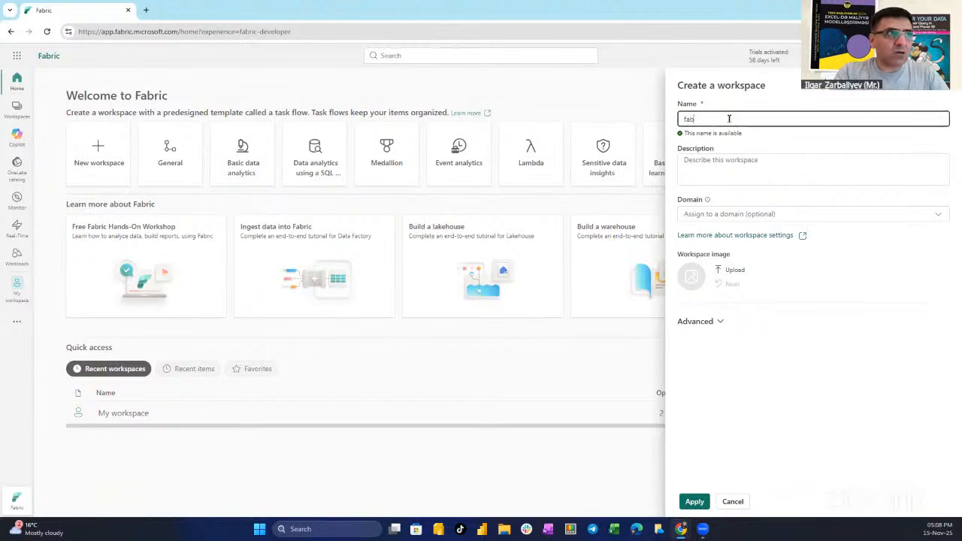
{"action": "type", "text": "_workspace"}
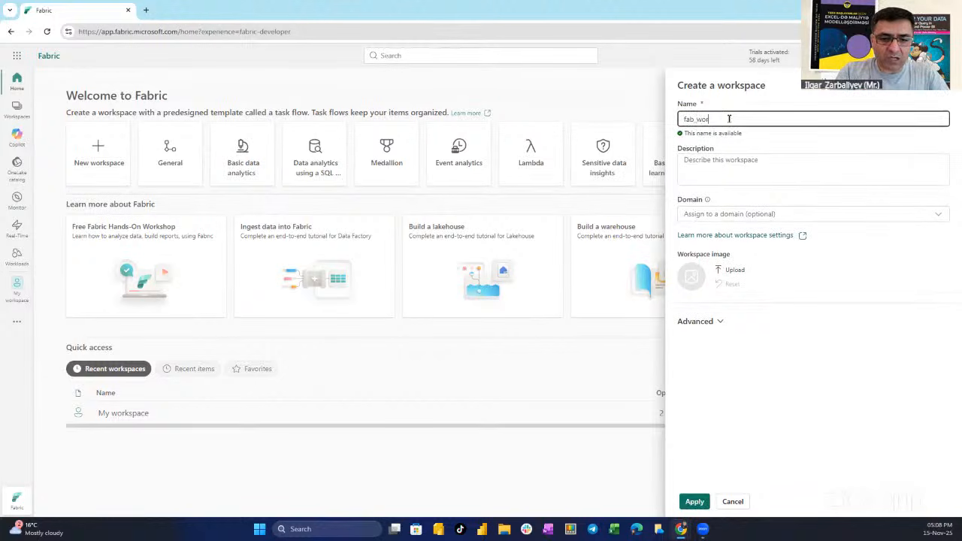
{"action": "left_click", "coordinate": [732, 160]}
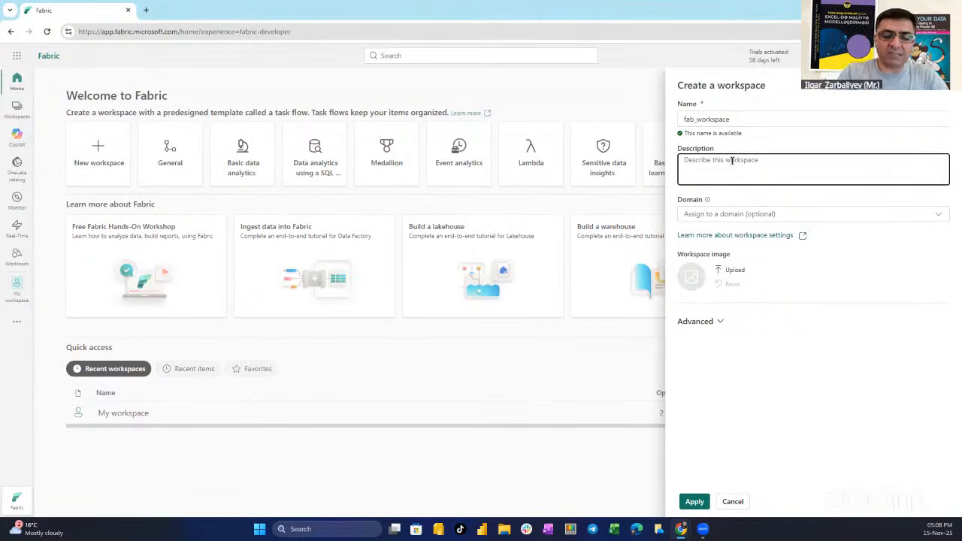
{"action": "type", "text": "Lab"}
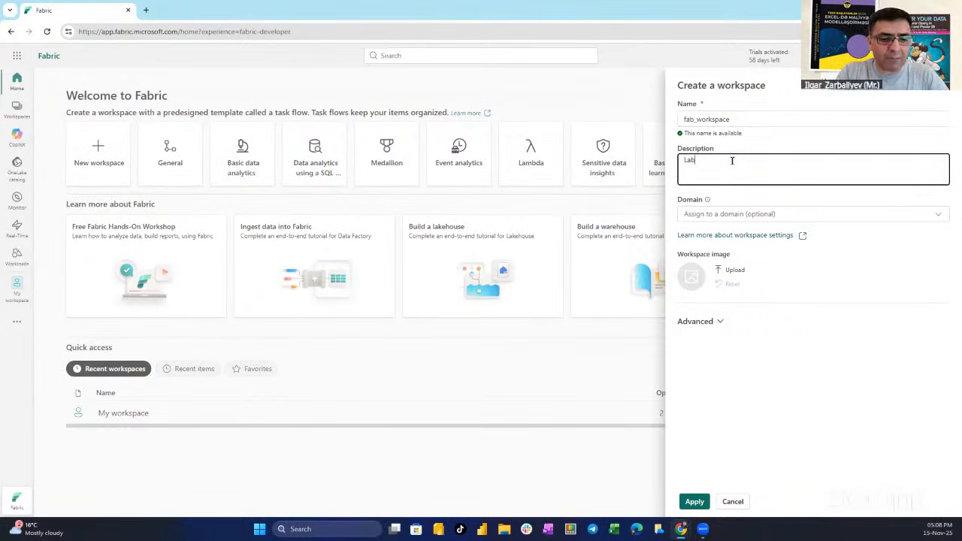
{"action": "type", "text": " Purpose Only"}
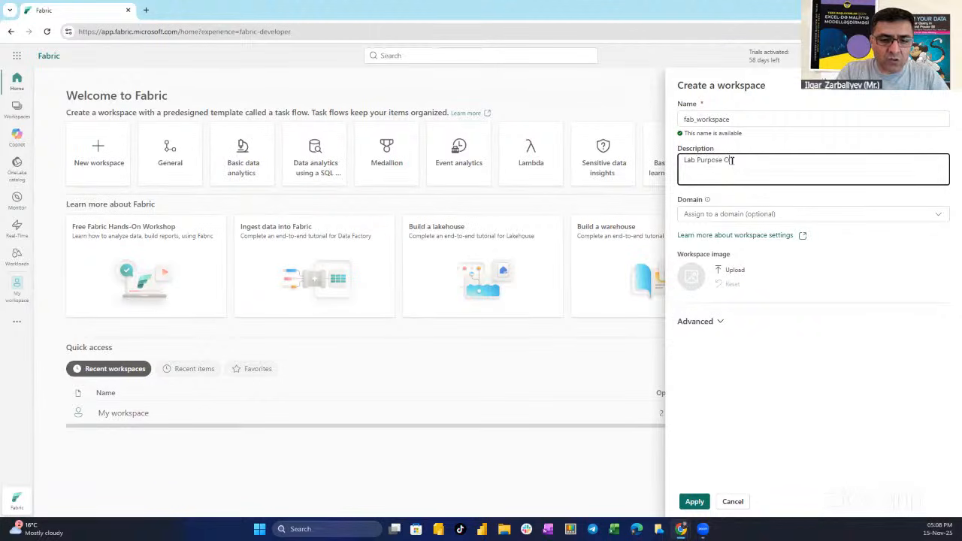
Review the advanced workspace settings, keep the Trial license mode and create the workspace
{"action": "left_click", "coordinate": [719, 322]}
{"action": "scroll", "coordinate": [832, 347], "scroll_direction": "down", "scroll_amount": 2}
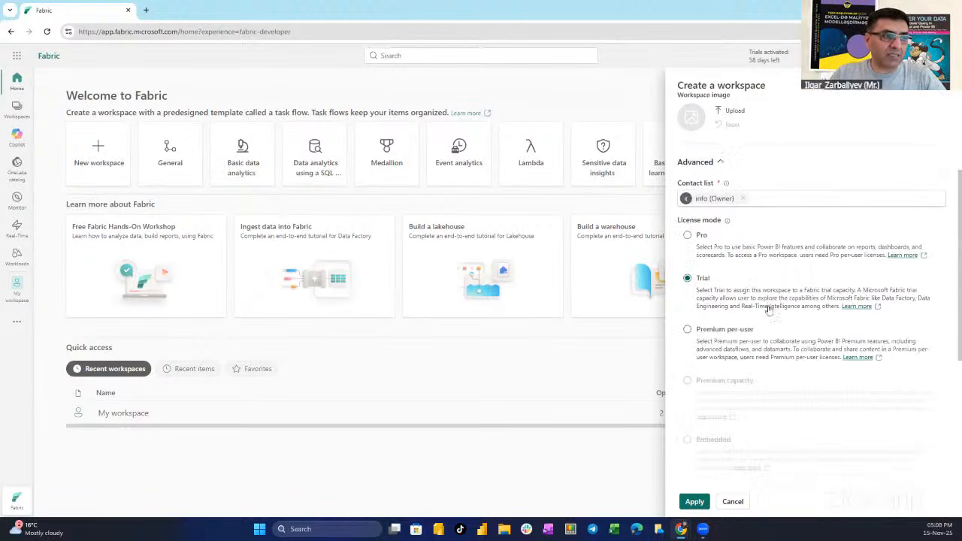
{"action": "scroll", "coordinate": [721, 489], "scroll_direction": "down", "scroll_amount": 3}
{"action": "left_click", "coordinate": [694, 501]}
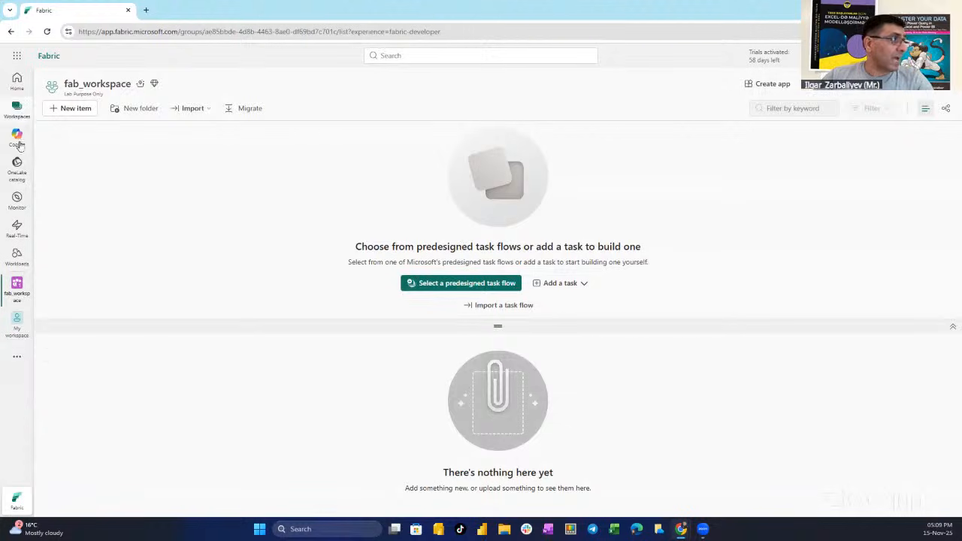
Create a lakehouse named fab_lakehouse located in fab_workspace, with Lakehouse schemas left disabled
{"action": "left_click", "coordinate": [19, 362]}
{"action": "left_click", "coordinate": [65, 322]}
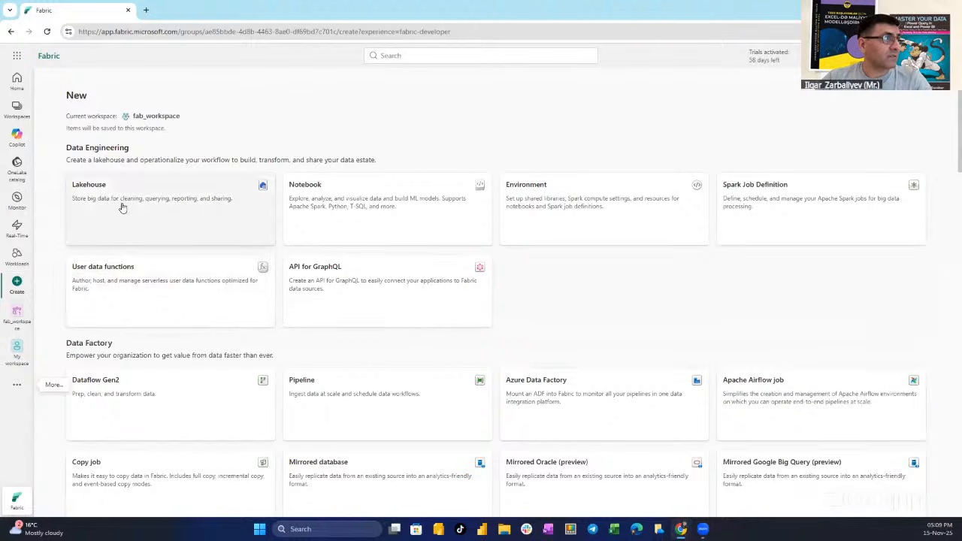
{"action": "left_click", "coordinate": [124, 210]}
{"action": "left_click", "coordinate": [400, 254]}
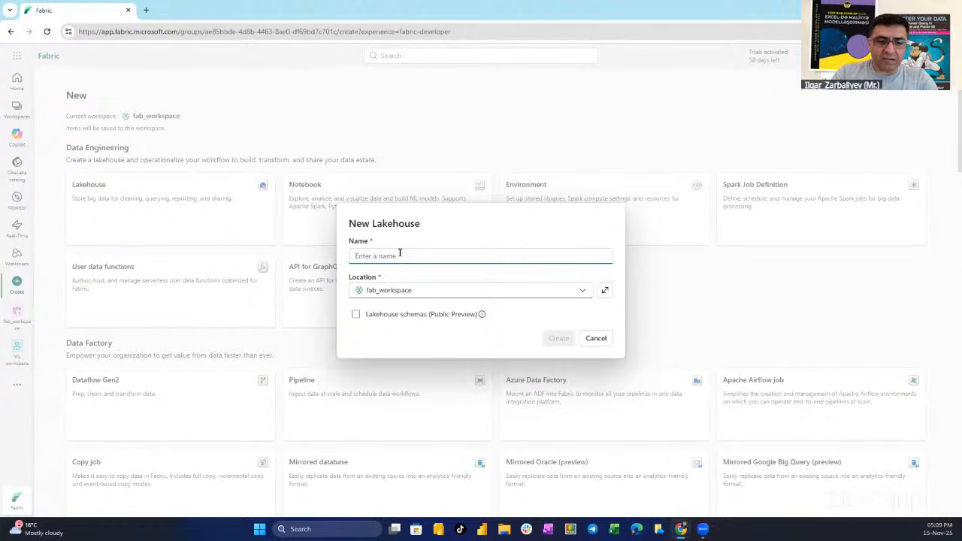
{"action": "type", "text": "fab_lakehouse"}
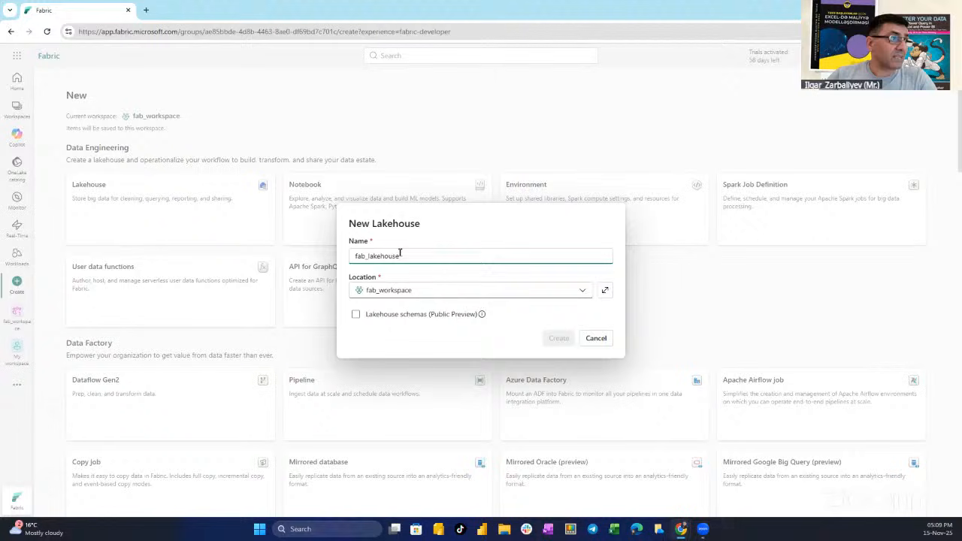
{"action": "left_click", "coordinate": [423, 290]}
{"action": "left_click", "coordinate": [401, 310]}
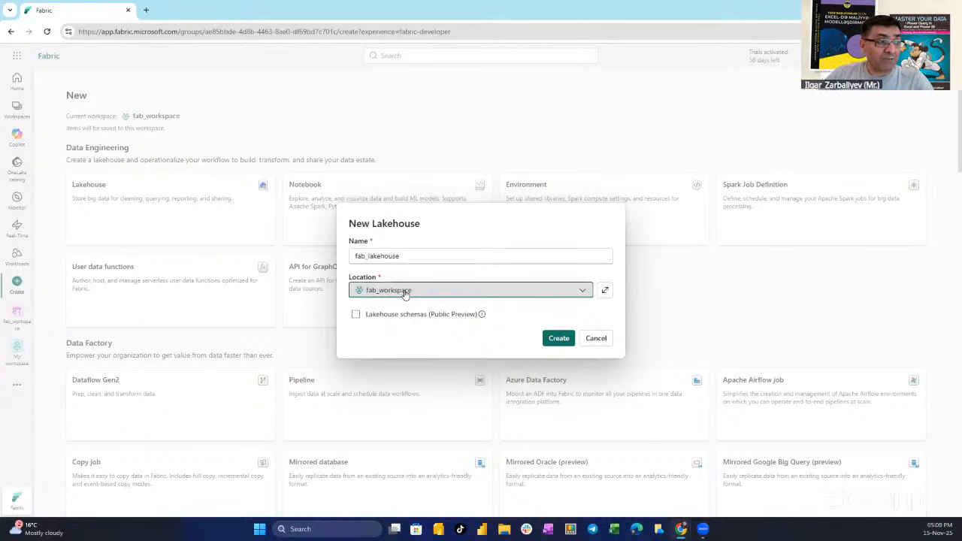
{"action": "left_click", "coordinate": [569, 342]}
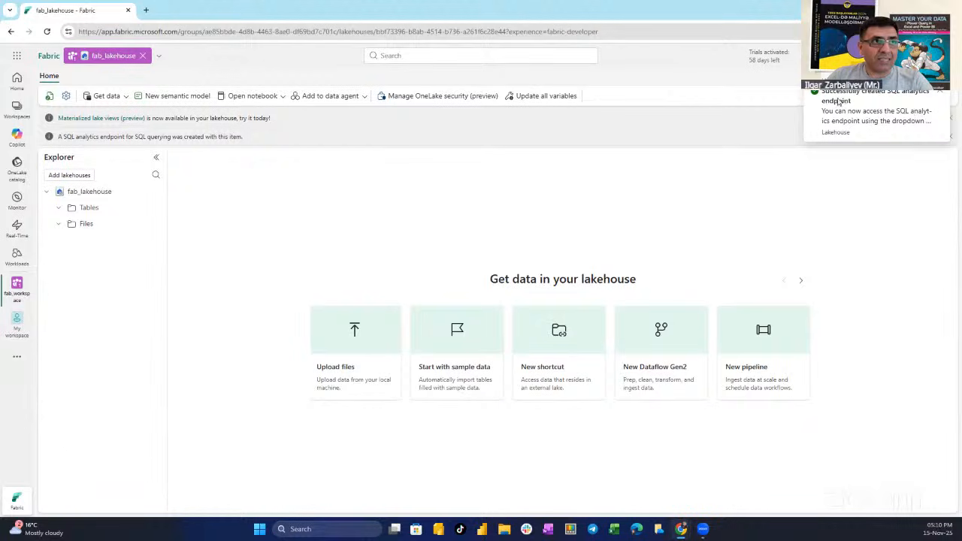
Dismiss the SQL endpoint notification and look at the available lakehouse view modes without switching
{"action": "left_click", "coordinate": [940, 96]}
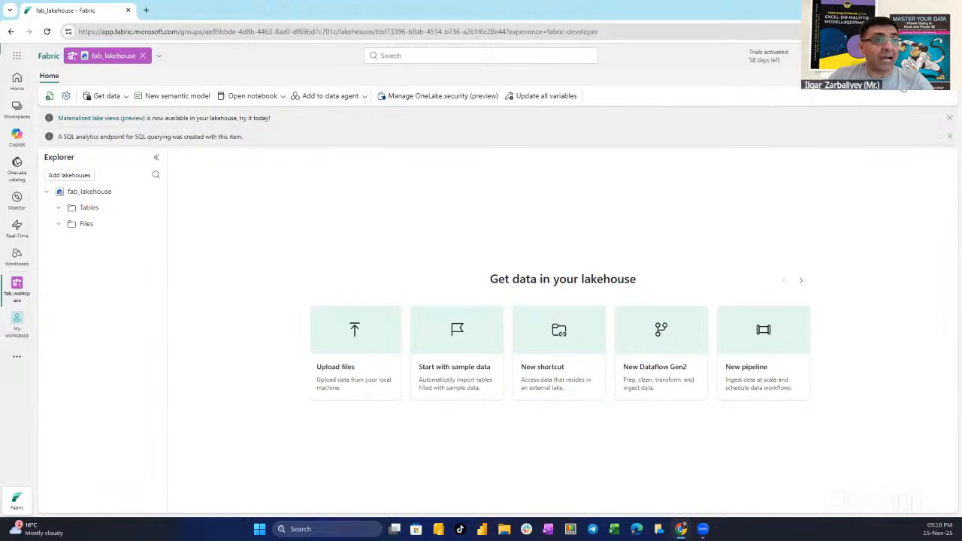
{"action": "left_click", "coordinate": [910, 81]}
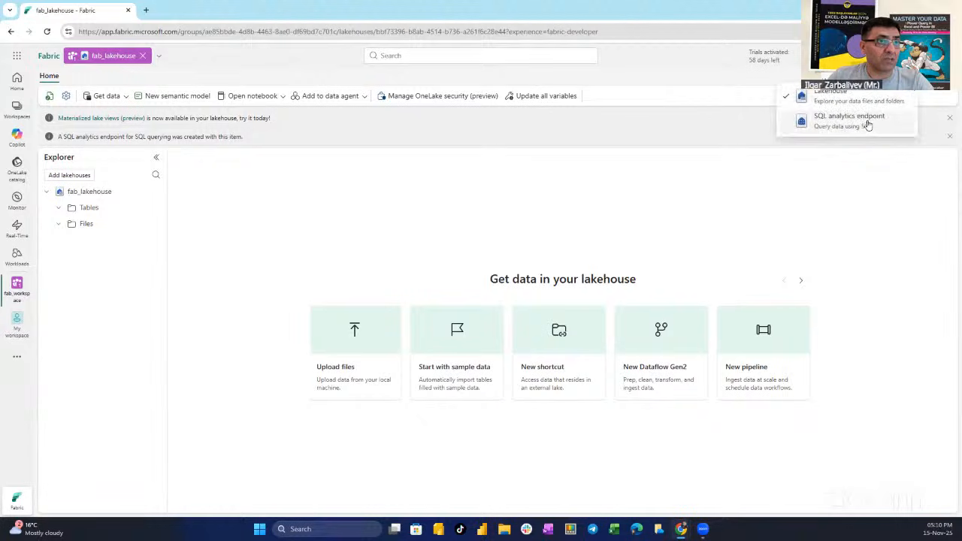
{"action": "left_click", "coordinate": [661, 77]}
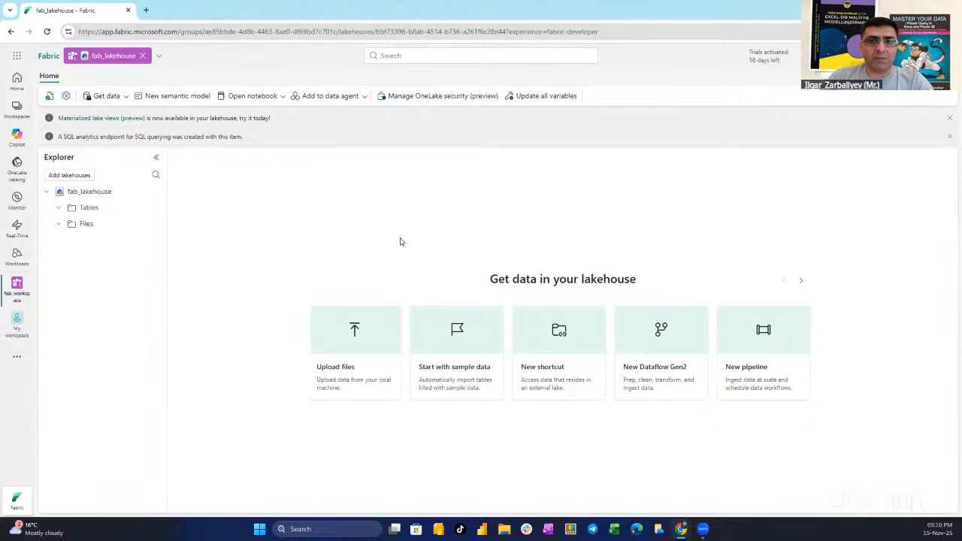
Create a Dataflow Gen2 from the lakehouse, named Dataflow 1, with Git integration enabled
{"action": "left_click", "coordinate": [125, 97]}
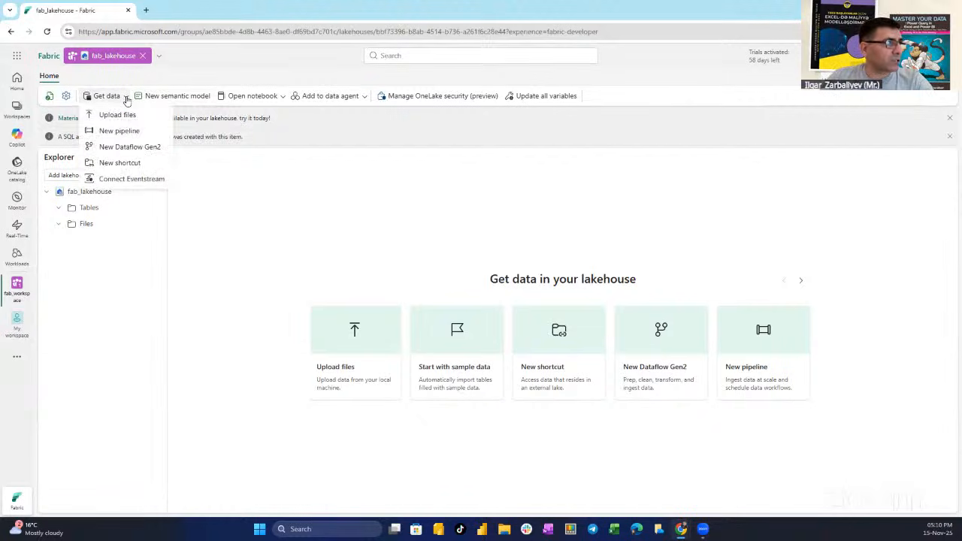
{"action": "left_click", "coordinate": [122, 152]}
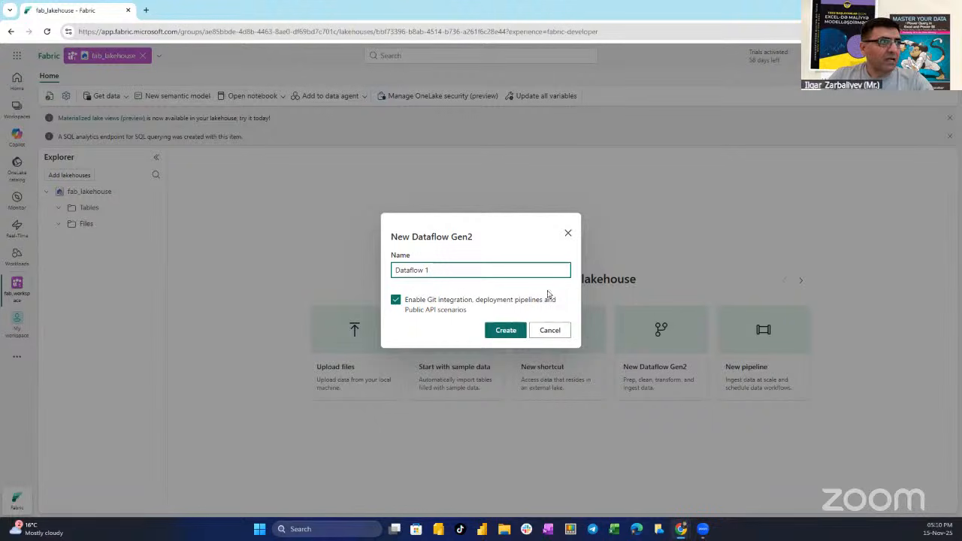
{"action": "left_click", "coordinate": [504, 331]}
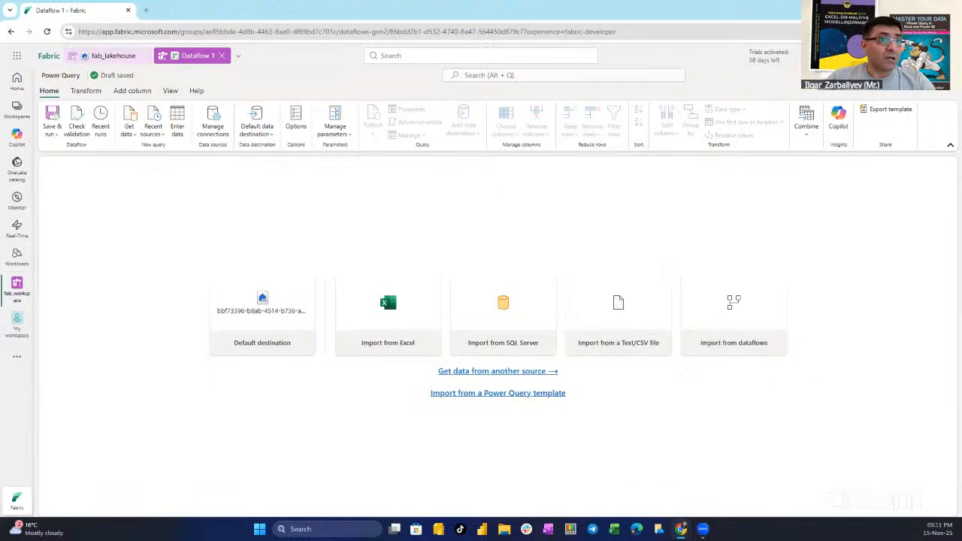
{"action": "left_click", "coordinate": [951, 147]}
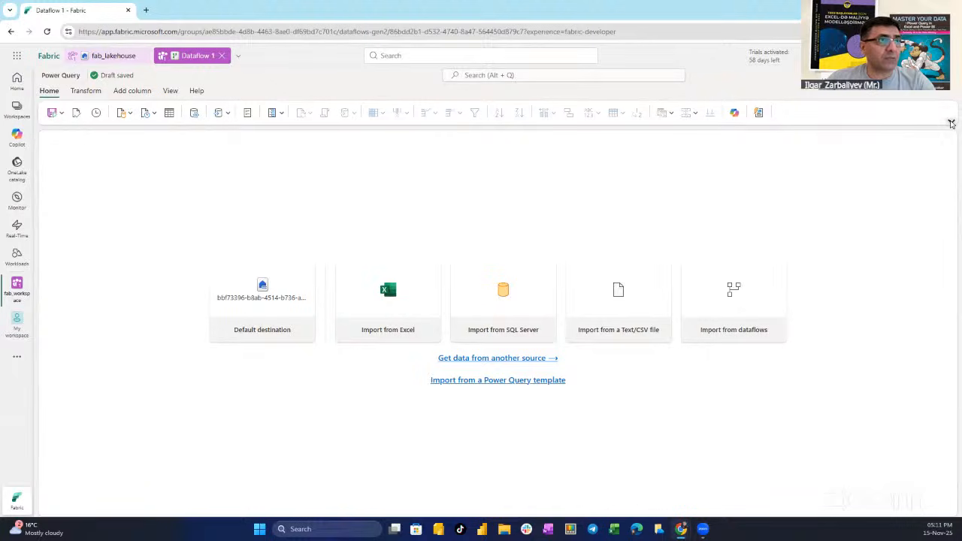
{"action": "left_click", "coordinate": [951, 121]}
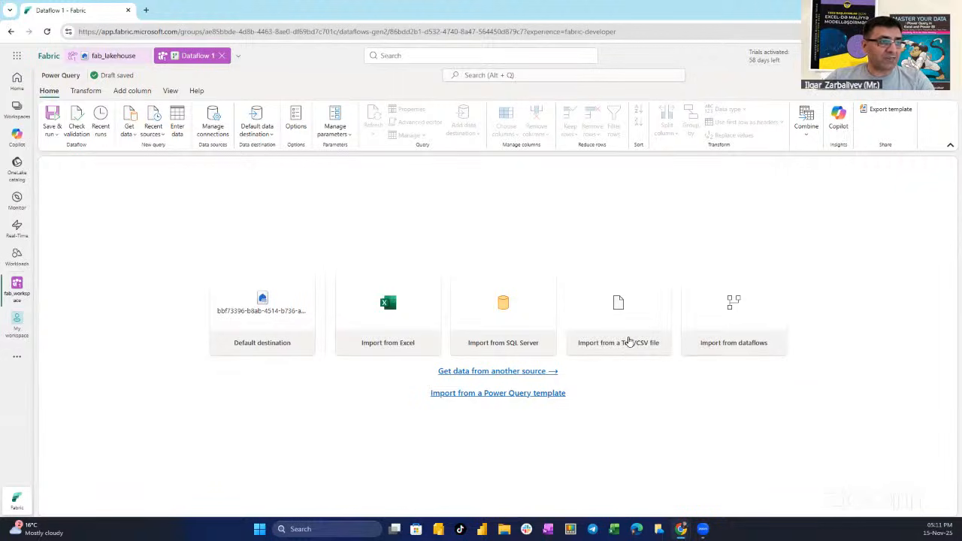
{"action": "left_click", "coordinate": [629, 342]}
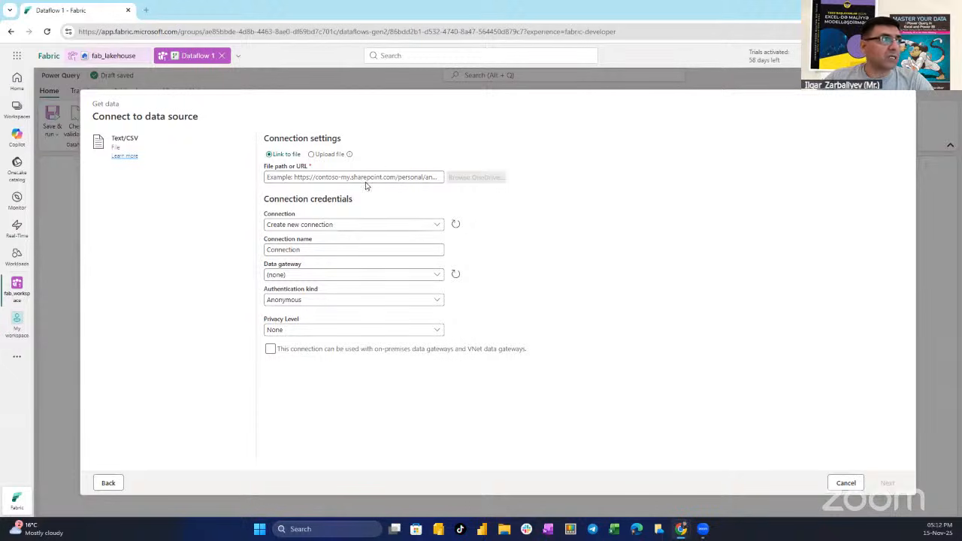
{"action": "left_click", "coordinate": [286, 177]}
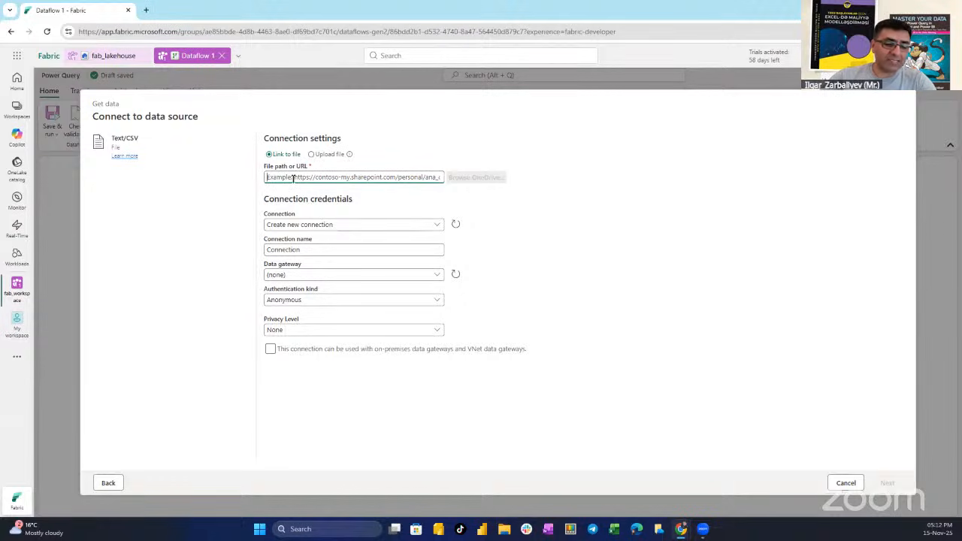
{"action": "key", "text": "ctrl+v"}
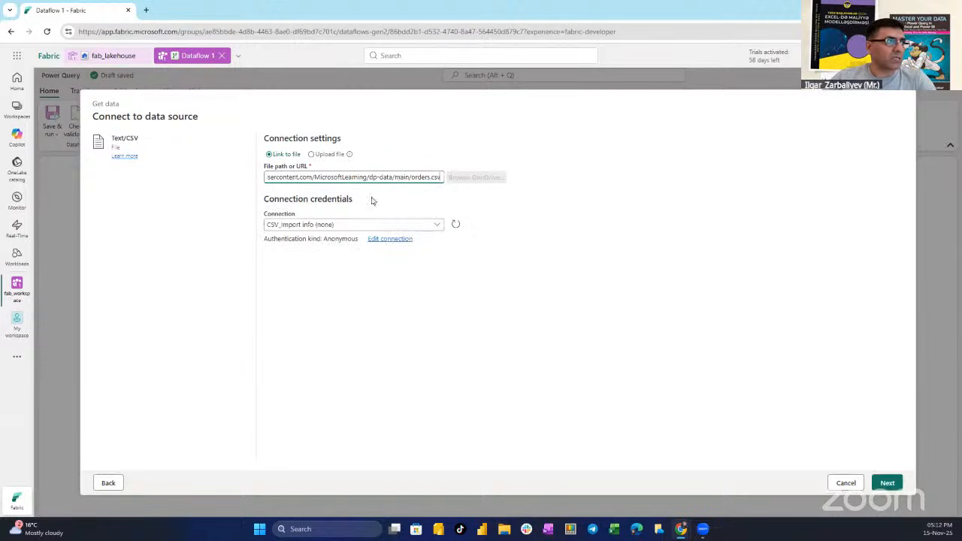
{"action": "left_click", "coordinate": [391, 240]}
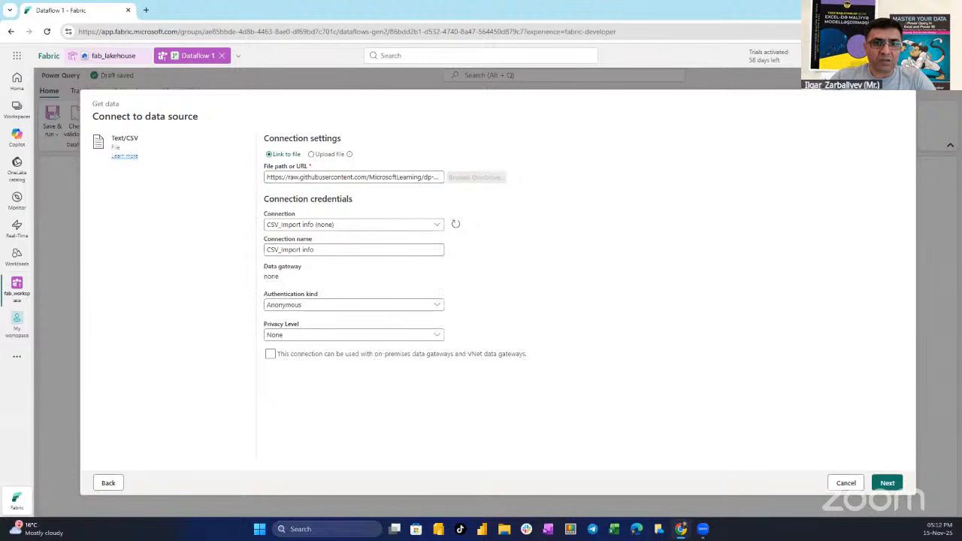
{"action": "left_click", "coordinate": [386, 225]}
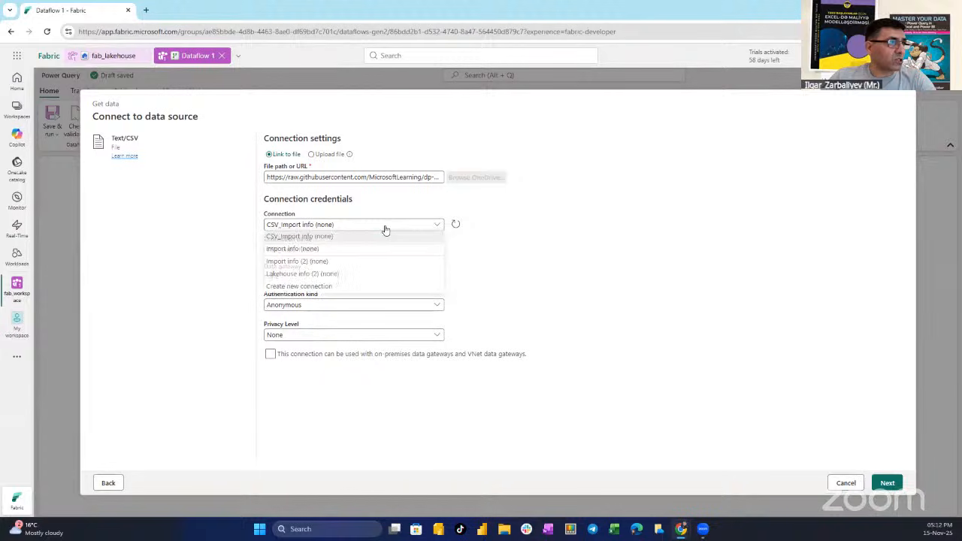
{"action": "left_click", "coordinate": [365, 288]}
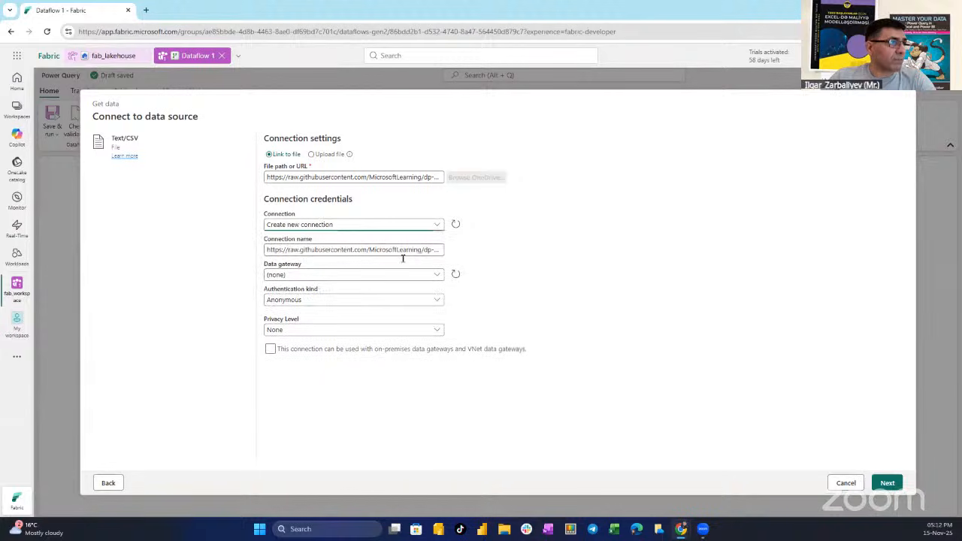
Name the new connection Lakehouse and create the orders query from the file preview with the offered import settings
{"action": "left_click", "coordinate": [348, 250]}
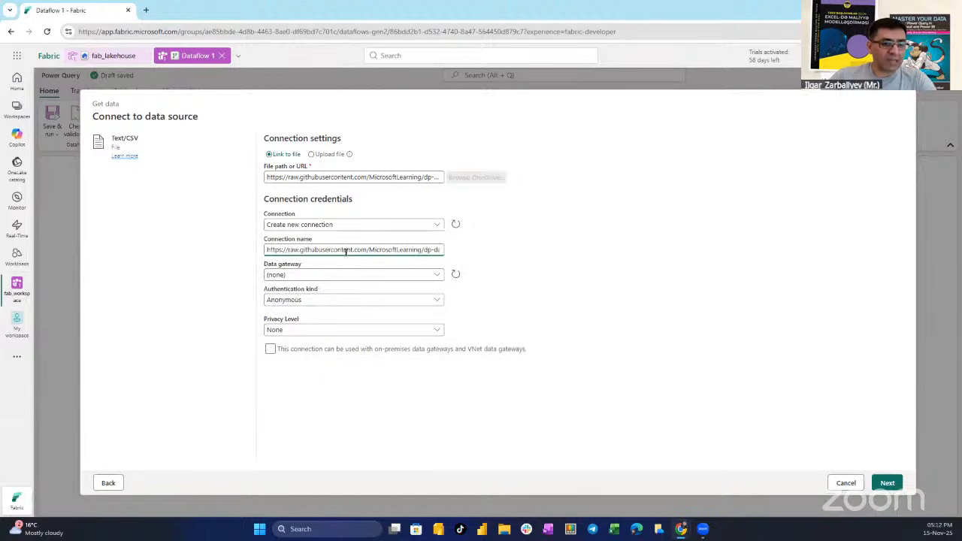
{"action": "key", "text": "ctrl+a"}
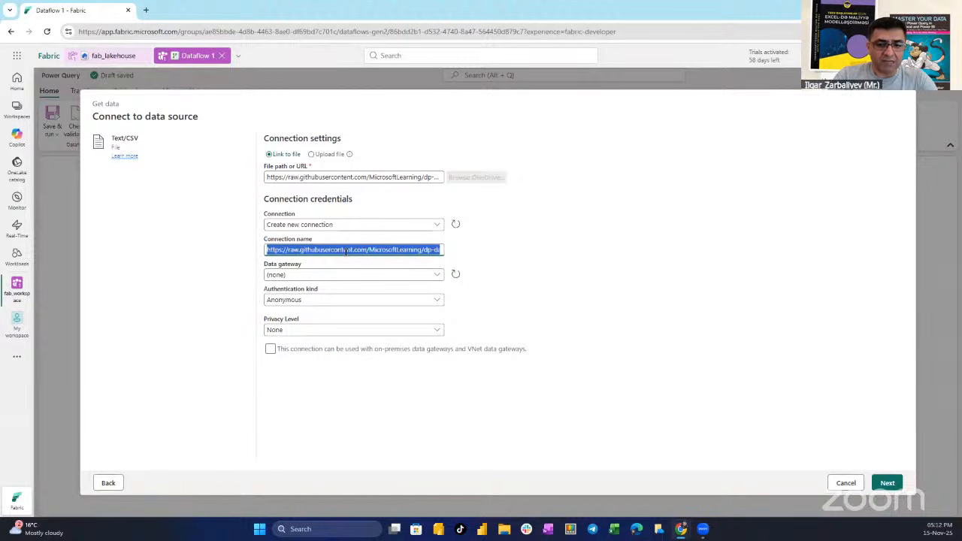
{"action": "type", "text": "lakehou"}
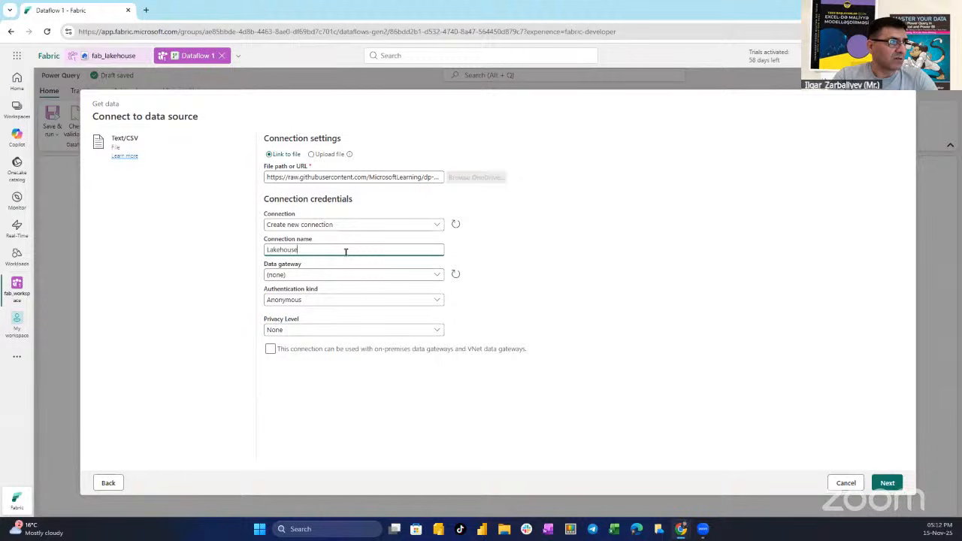
{"action": "key", "text": "BackSpace"}
{"action": "key", "text": "BackSpace"}
{"action": "key", "text": "BackSpace"}
{"action": "key", "text": "BackSpace"}
{"action": "key", "text": "BackSpace"}
{"action": "key", "text": "BackSpace"}
{"action": "key", "text": "BackSpace"}
{"action": "key", "text": "BackSpace"}
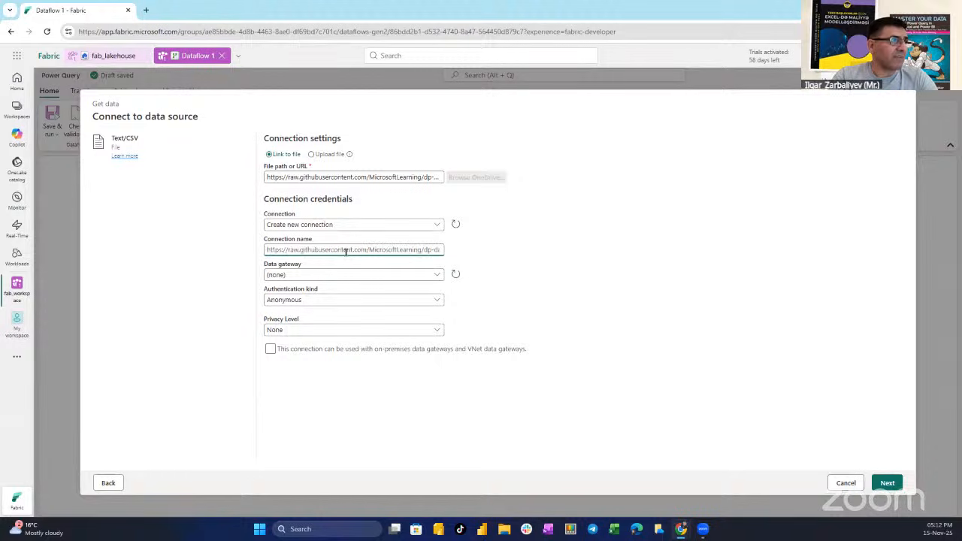
{"action": "type", "text": "Lakeho"}
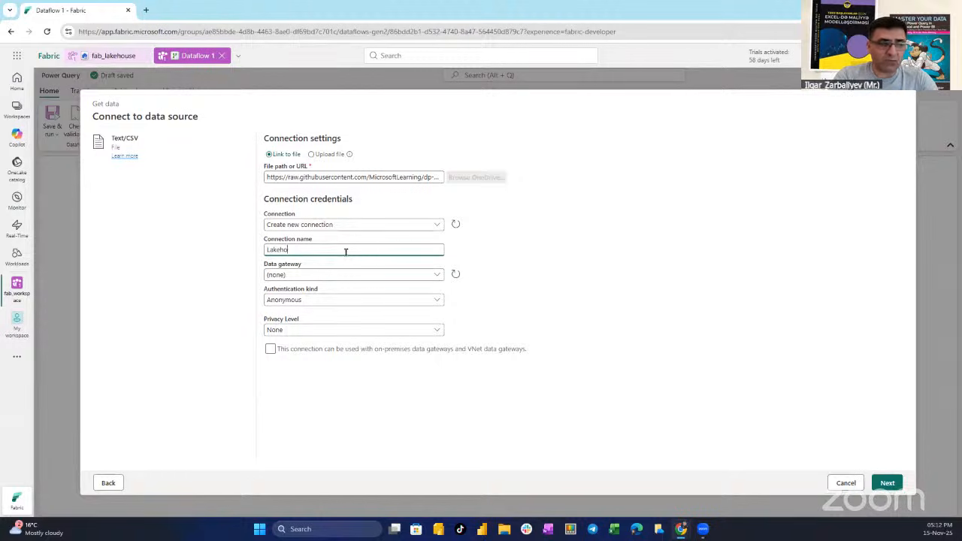
{"action": "type", "text": "use"}
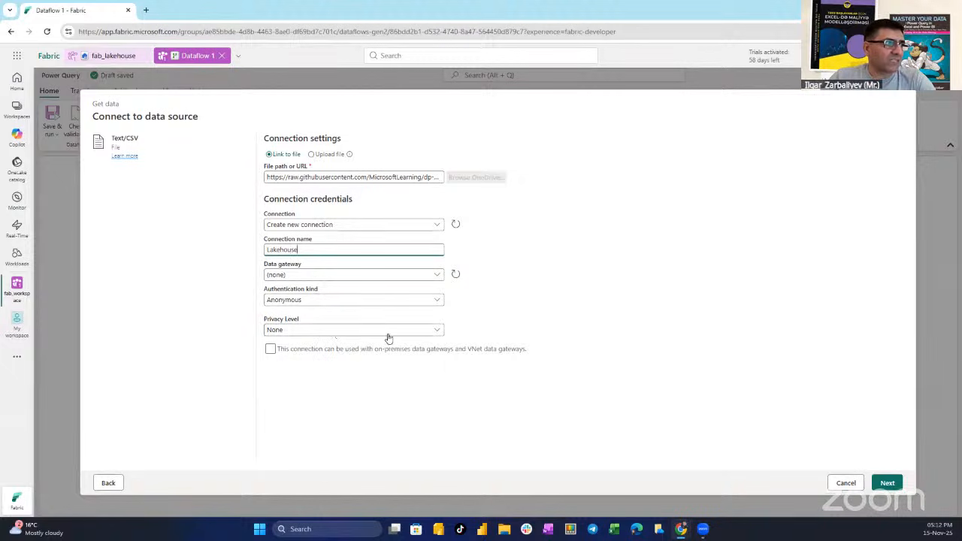
{"action": "left_click", "coordinate": [888, 485]}
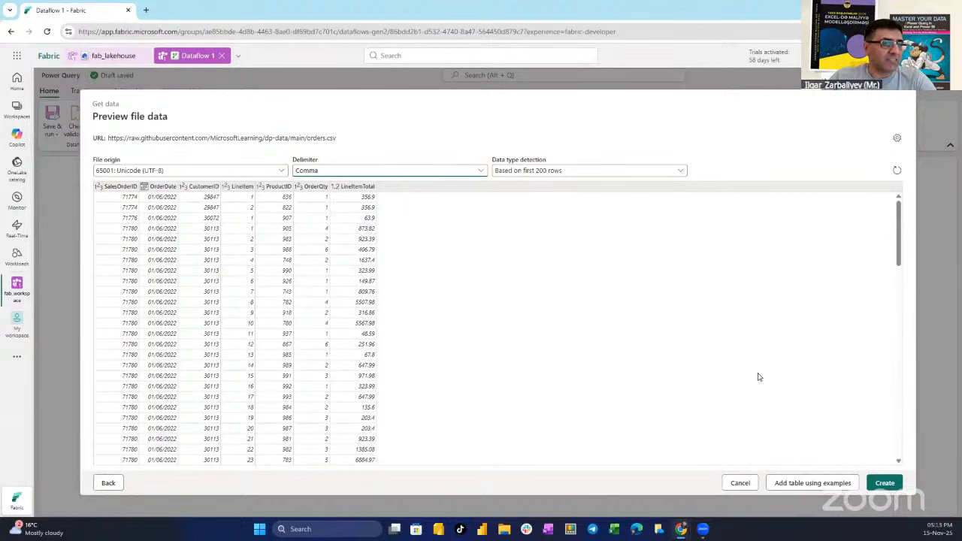
{"action": "left_click", "coordinate": [887, 485]}
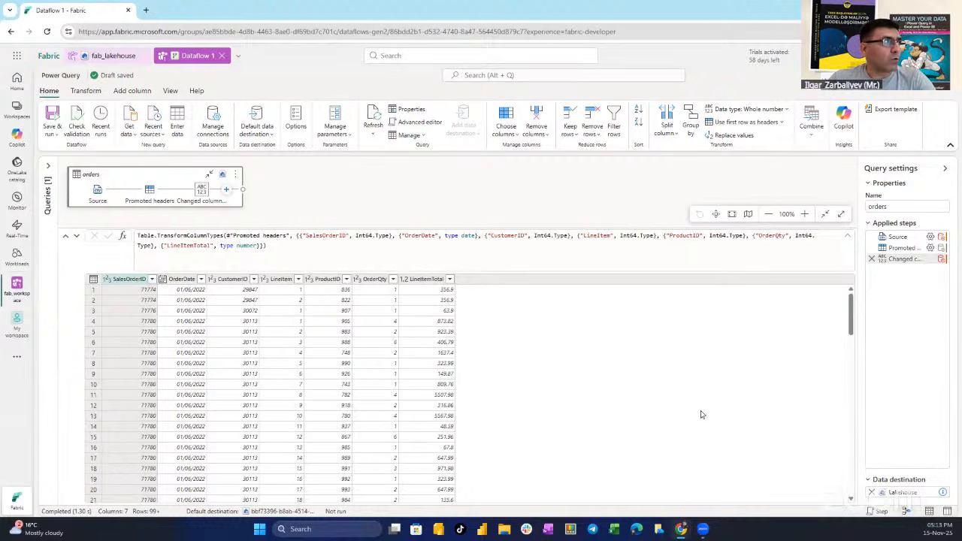
Hide the diagram view and collapse the query settings pane to enlarge the data preview
{"action": "left_click", "coordinate": [906, 512]}
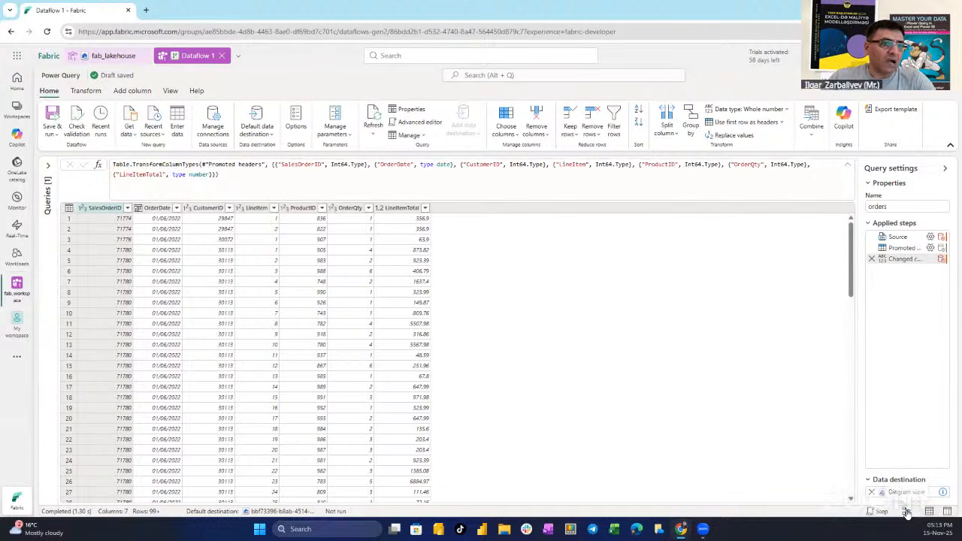
{"action": "left_click", "coordinate": [908, 512]}
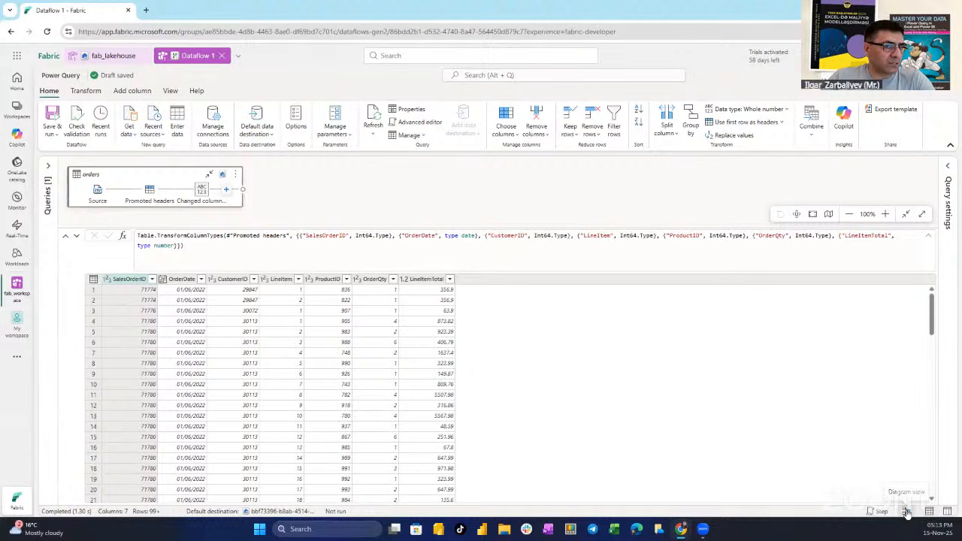
{"action": "left_click", "coordinate": [907, 512]}
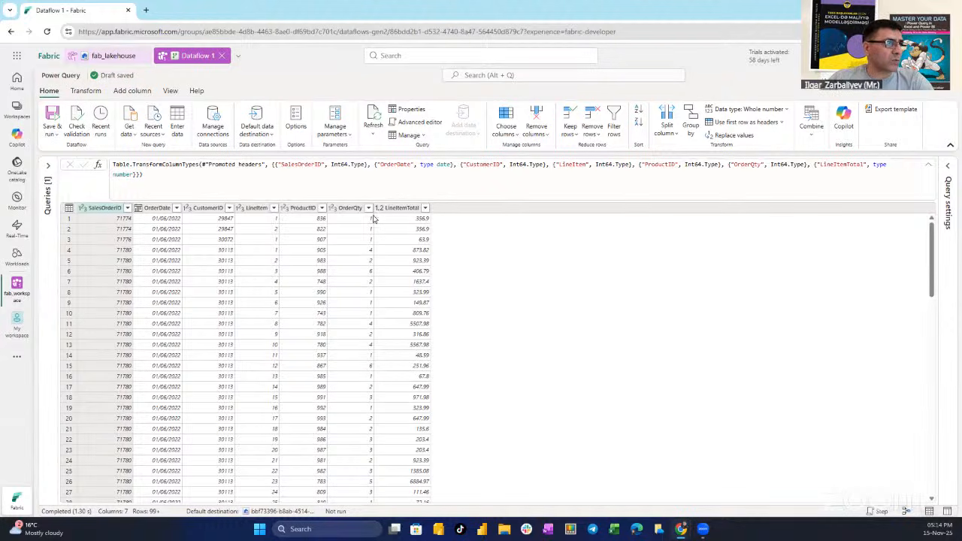
Start a custom column named MonthNo with the Whole number data type
{"action": "left_click", "coordinate": [132, 93]}
{"action": "left_click", "coordinate": [90, 121]}
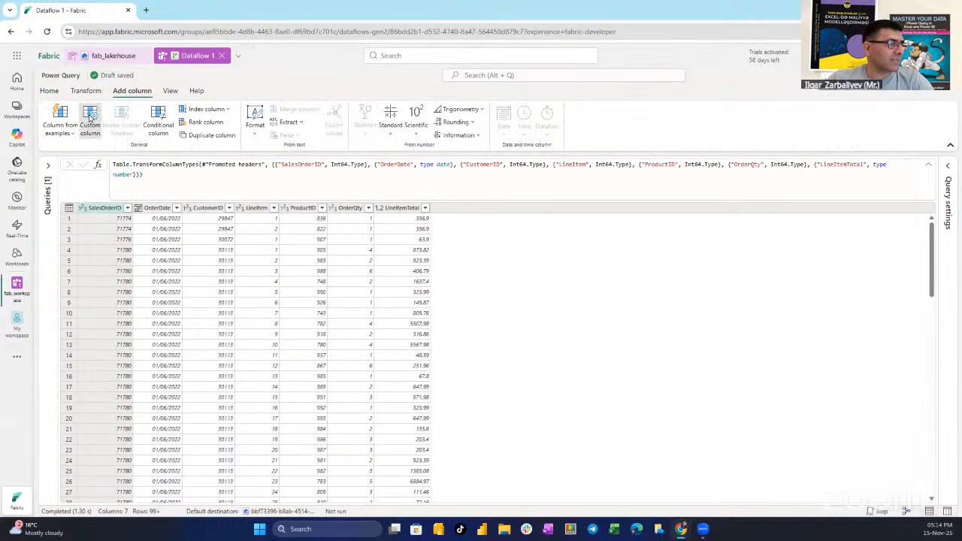
{"action": "left_click_drag", "start_coordinate": [371, 235], "coordinate": [325, 238]}
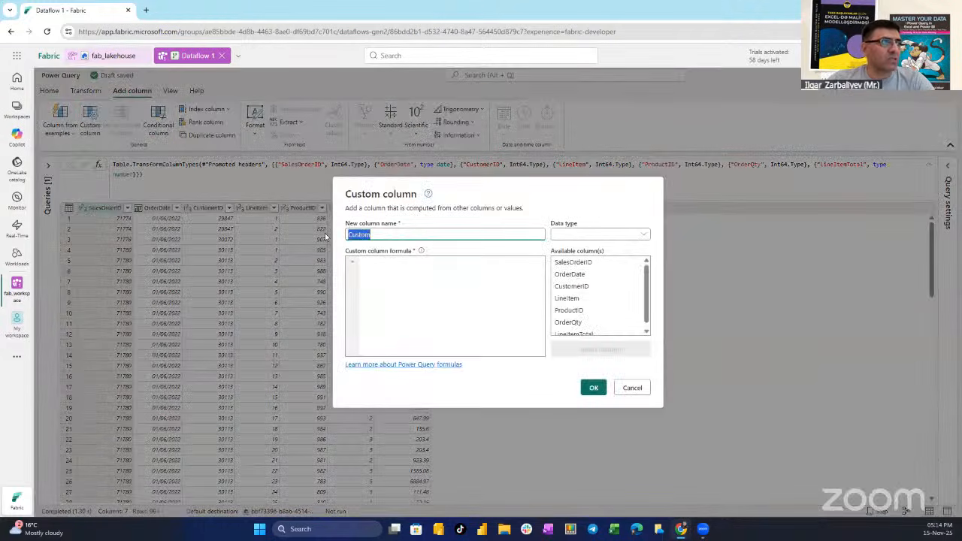
{"action": "type", "text": "MonthNo"}
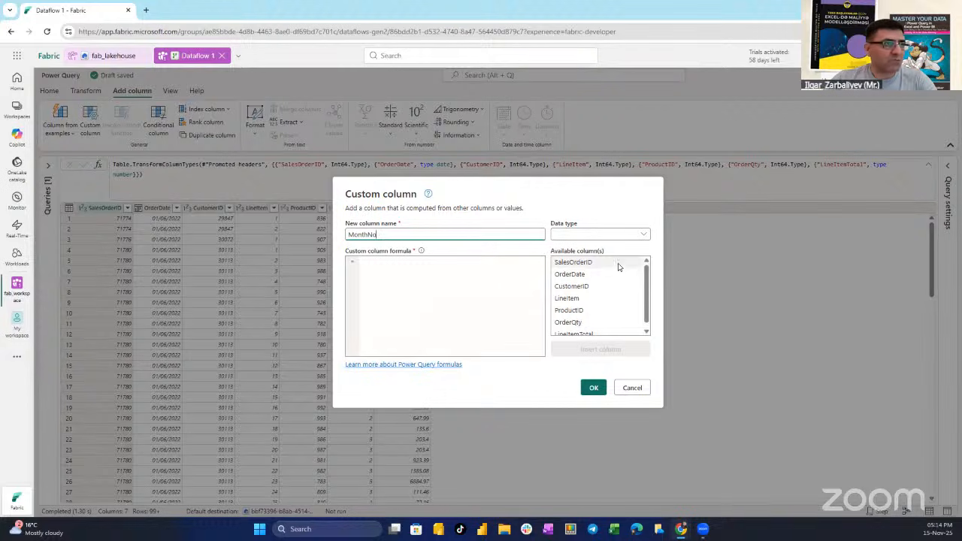
{"action": "left_click", "coordinate": [587, 236]}
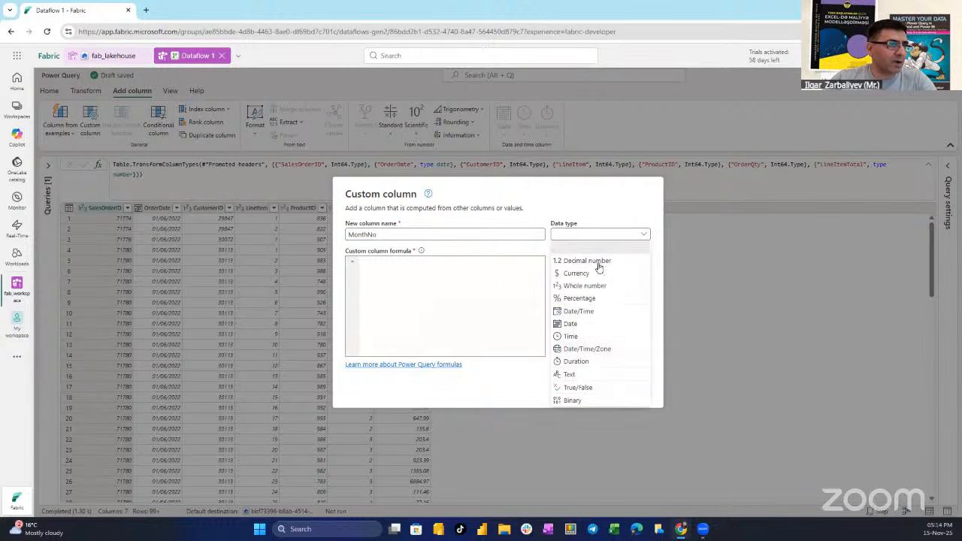
{"action": "left_click", "coordinate": [588, 286]}
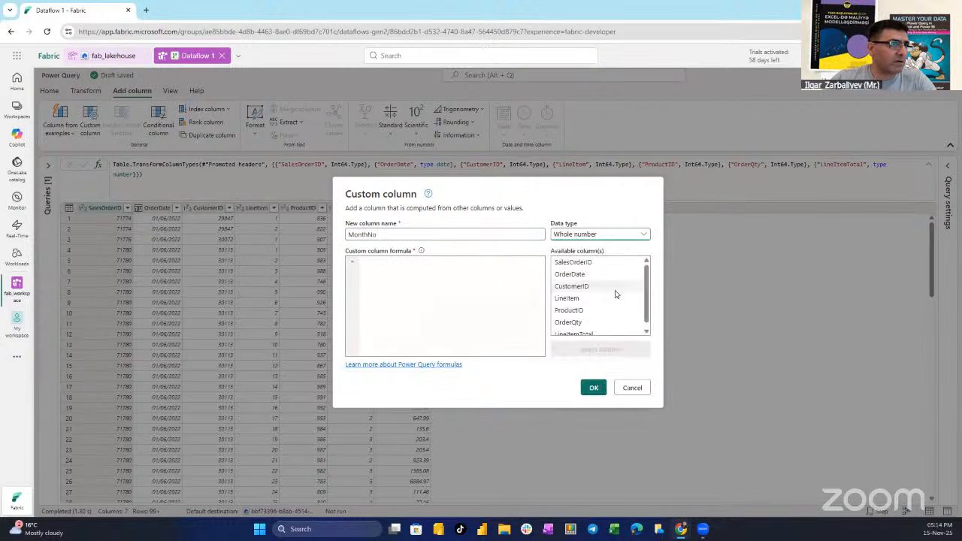
Enter the formula Date.Month([OrderDate]) for the MonthNo column, add the column and check its values
{"action": "left_click", "coordinate": [379, 258]}
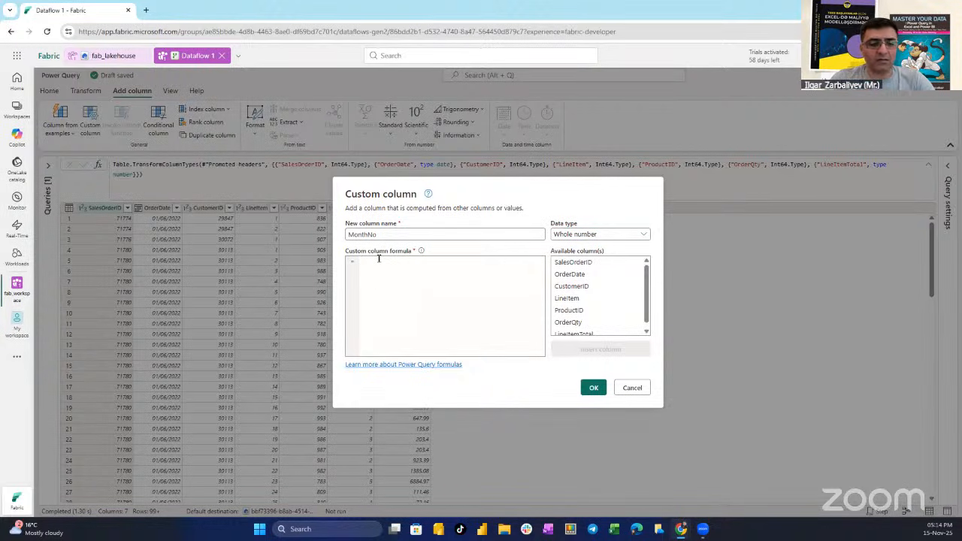
{"action": "type", "text": "Date.Month"}
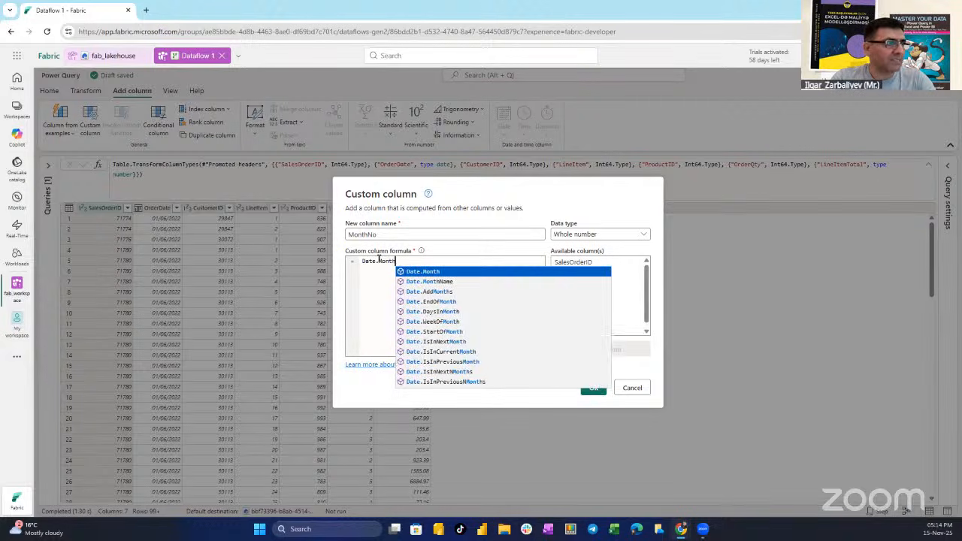
{"action": "key", "text": "Tab"}
{"action": "type", "text": "()"}
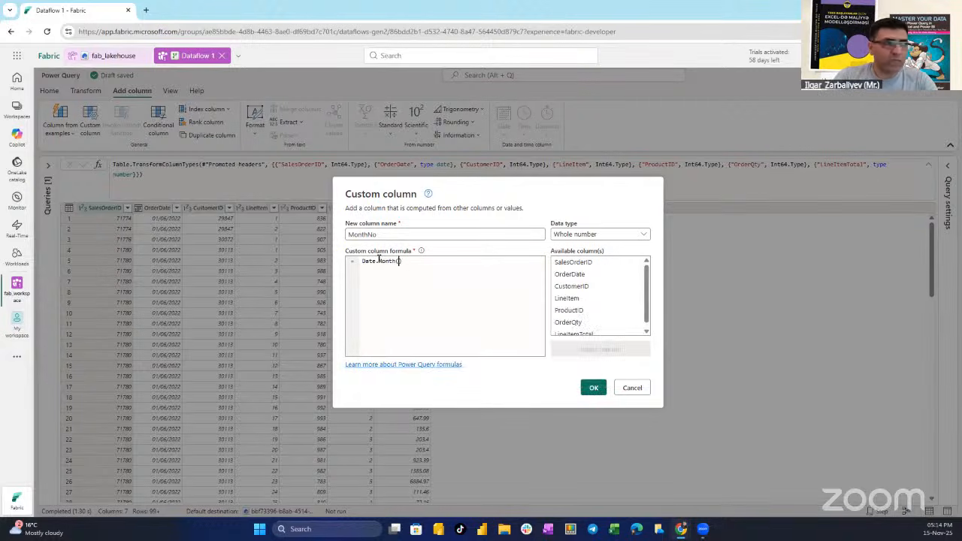
{"action": "key", "text": "Left"}
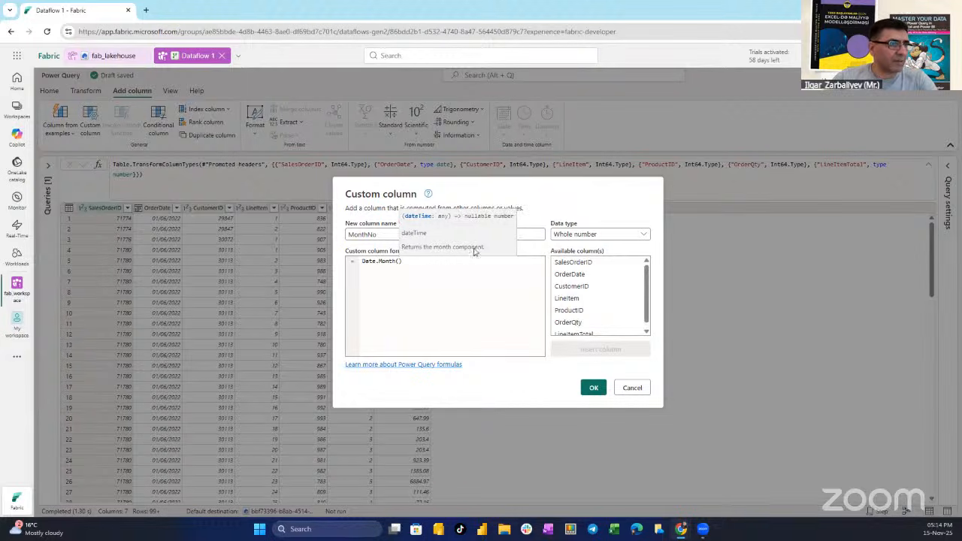
{"action": "left_click", "coordinate": [573, 275]}
{"action": "double_click", "coordinate": [574, 276]}
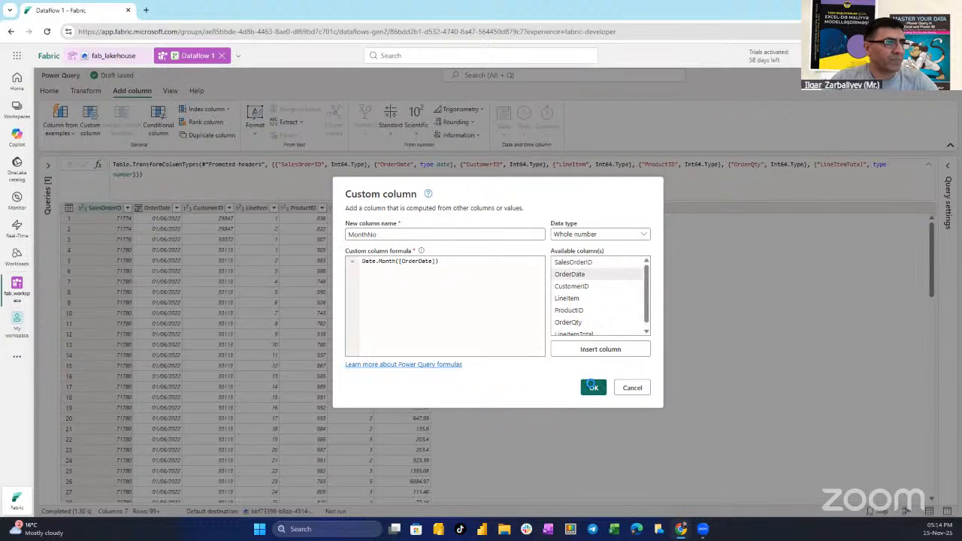
{"action": "left_click", "coordinate": [593, 388]}
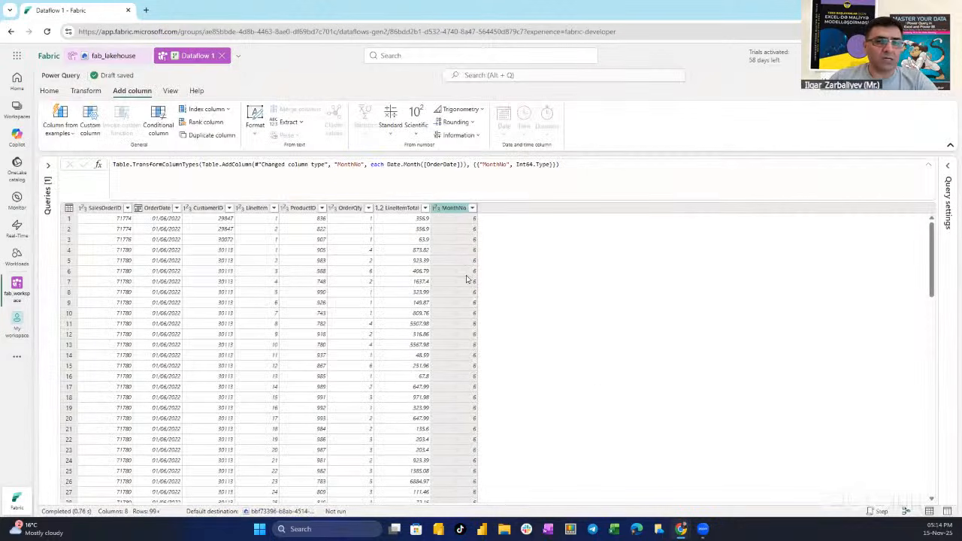
{"action": "scroll", "coordinate": [468, 278], "scroll_direction": "down", "scroll_amount": 2}
{"action": "scroll", "coordinate": [466, 280], "scroll_direction": "up", "scroll_amount": 2}
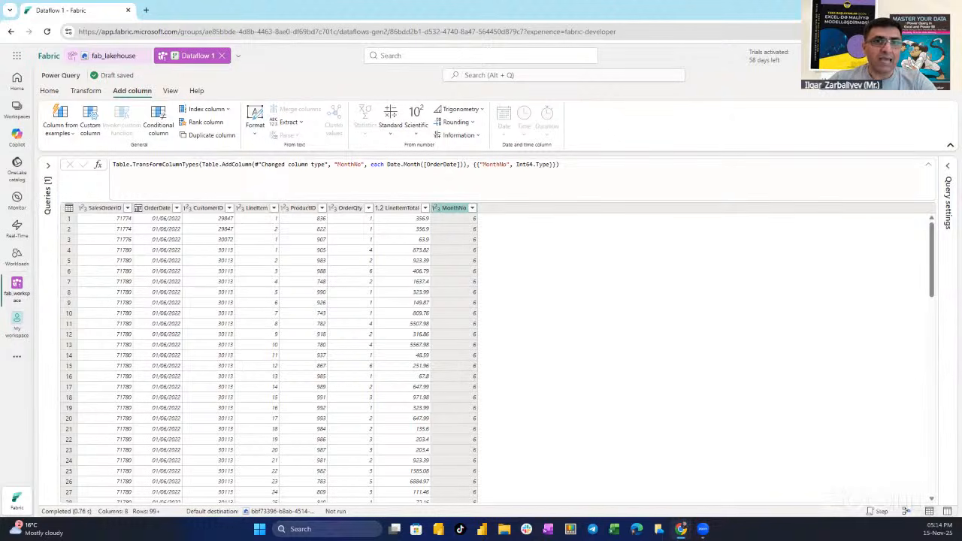
Set the OrderDate column's data type to Date and expand the query settings to review the applied steps
{"action": "left_click", "coordinate": [138, 209]}
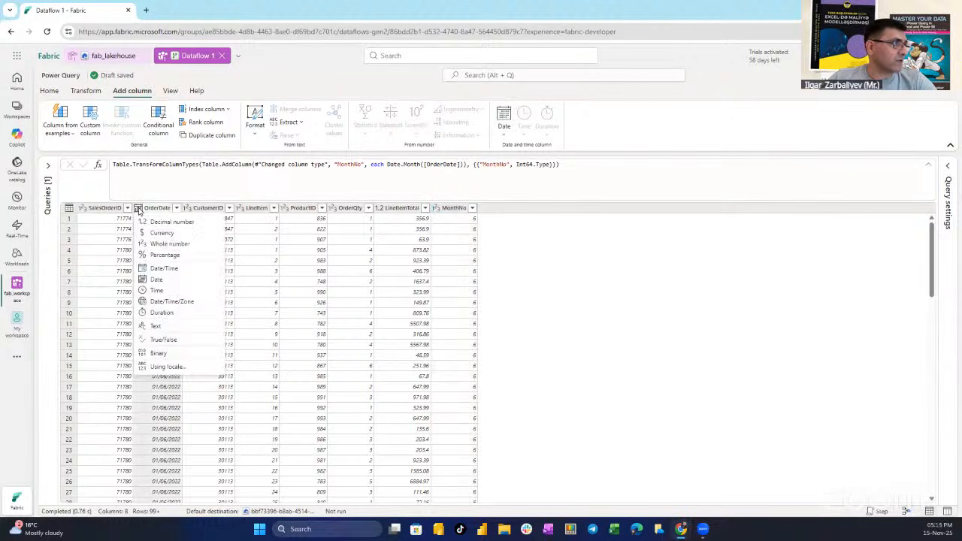
{"action": "left_click", "coordinate": [159, 281]}
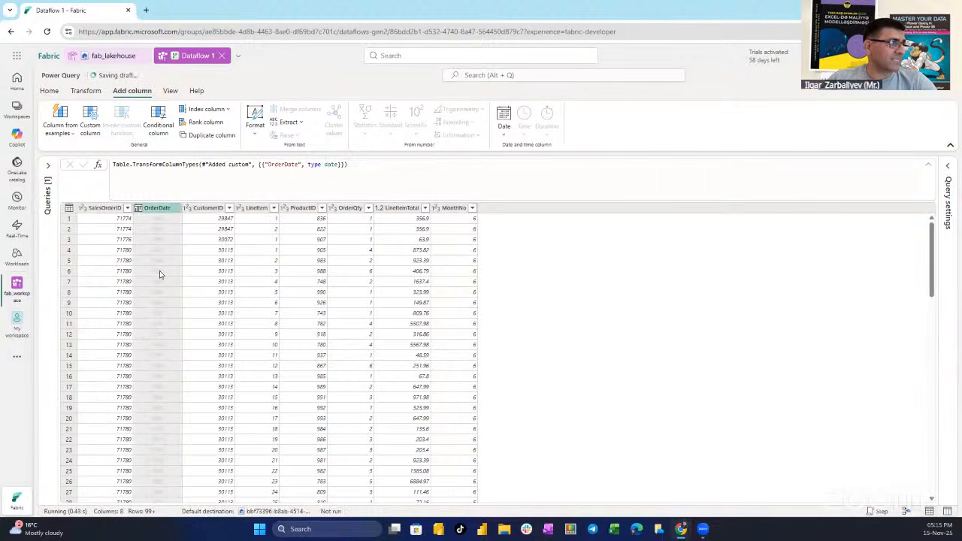
{"action": "left_click", "coordinate": [950, 168]}
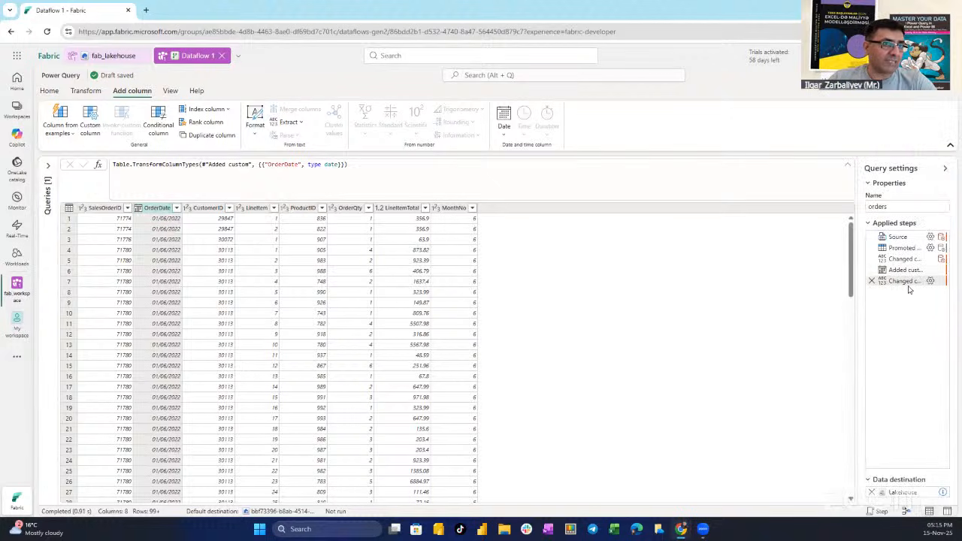
{"action": "mouse_move", "coordinate": [917, 288]}
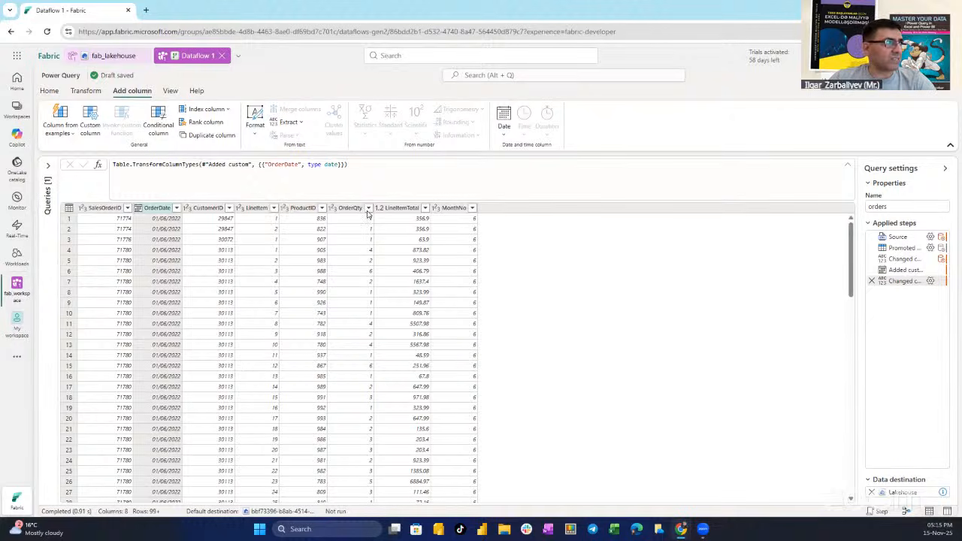
{"action": "mouse_move", "coordinate": [174, 165]}
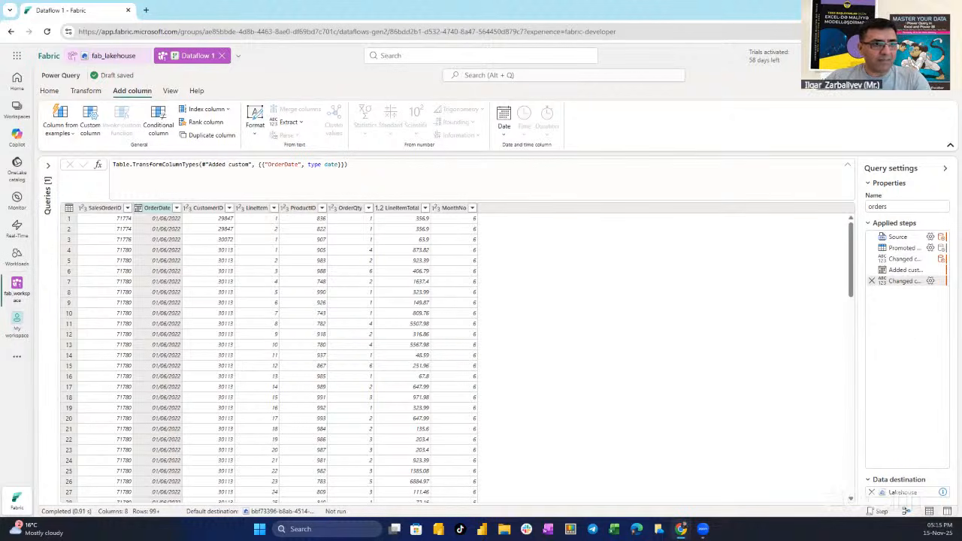
{"action": "mouse_move", "coordinate": [845, 470]}
{"action": "left_mouse_down"}
{"action": "mouse_move", "coordinate": [917, 500]}
{"action": "mouse_move", "coordinate": [956, 501]}
{"action": "left_mouse_up"}
{"action": "left_click_drag", "start_coordinate": [886, 470], "coordinate": [797, 384]}
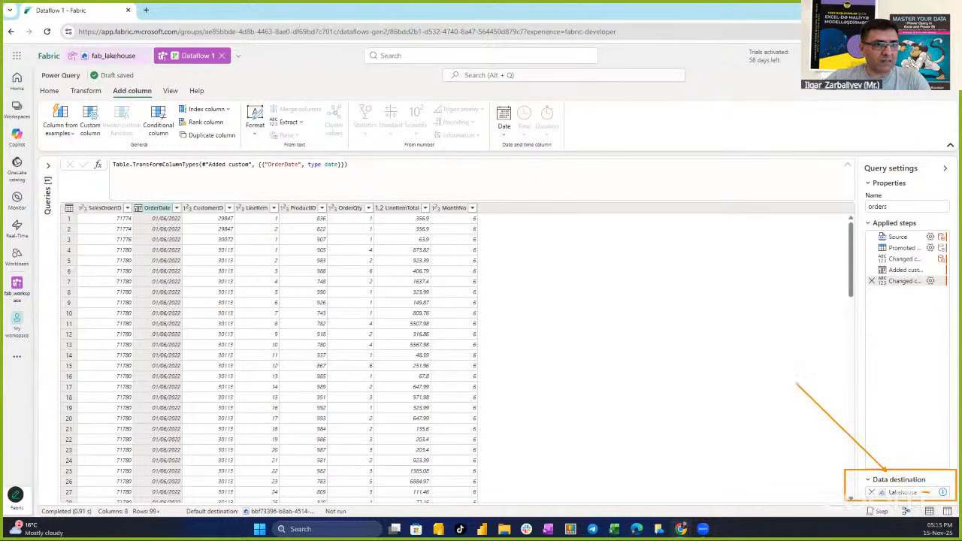
{"action": "key", "text": "Escape"}
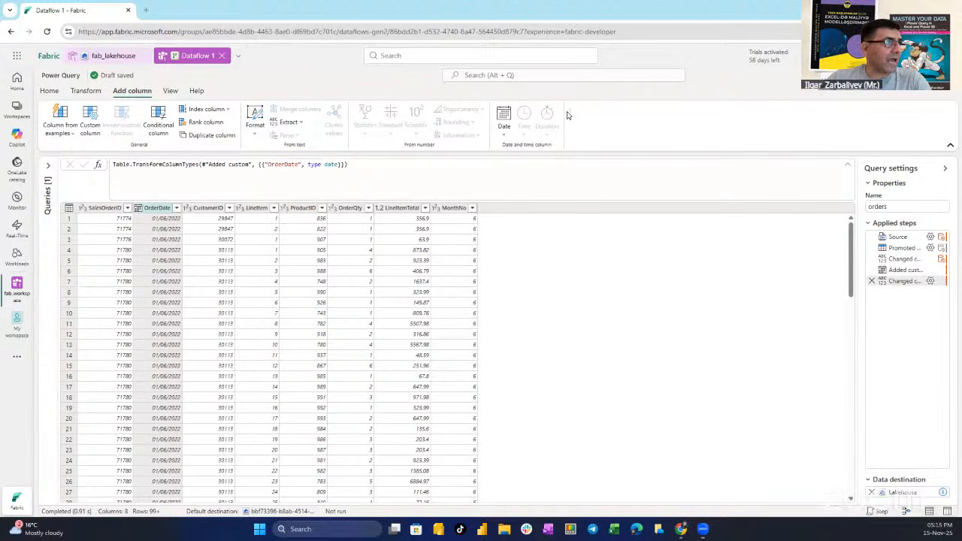
Look at the default data destination options without changing them
{"action": "left_click", "coordinate": [50, 91]}
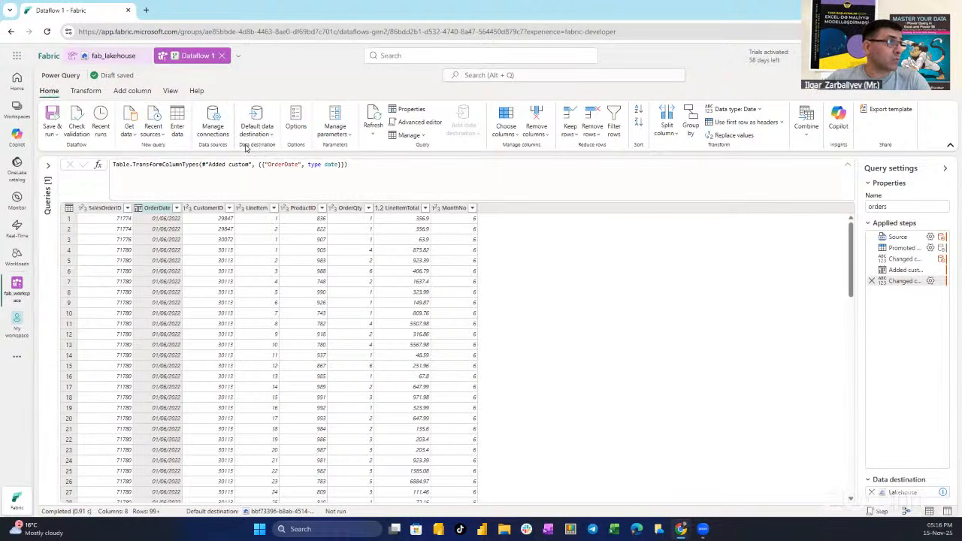
{"action": "left_click", "coordinate": [270, 136]}
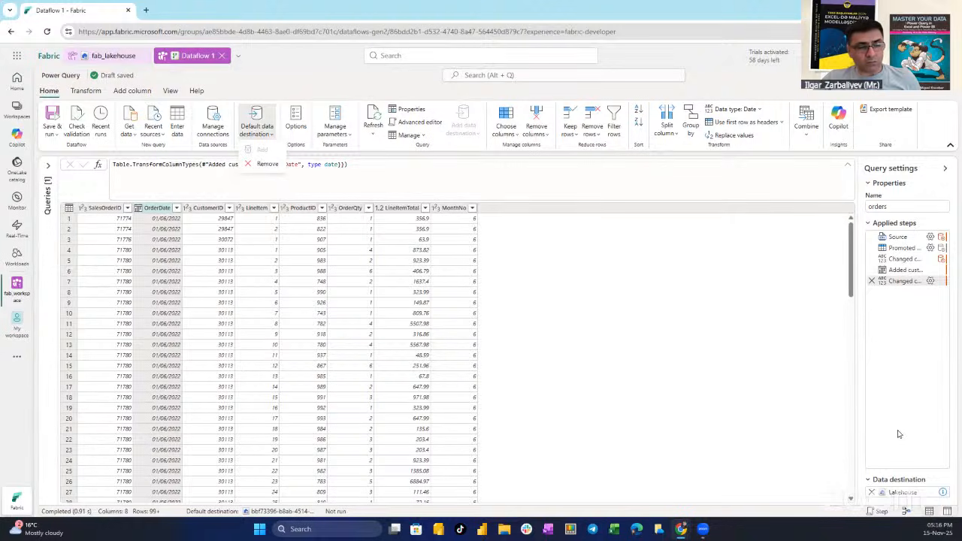
{"action": "left_click", "coordinate": [779, 395]}
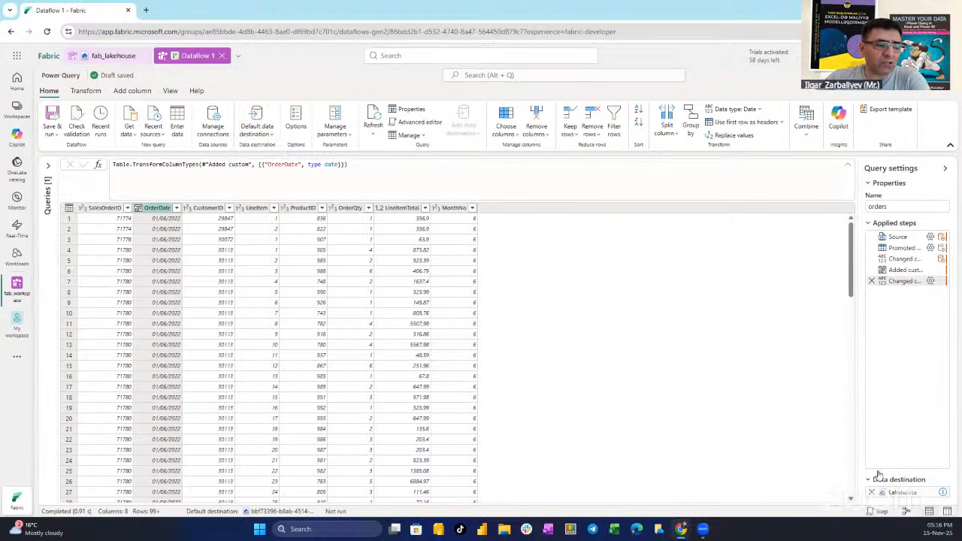
Remove the default lakehouse data destination from the orders query and confirm the removal
{"action": "mouse_move", "coordinate": [872, 496]}
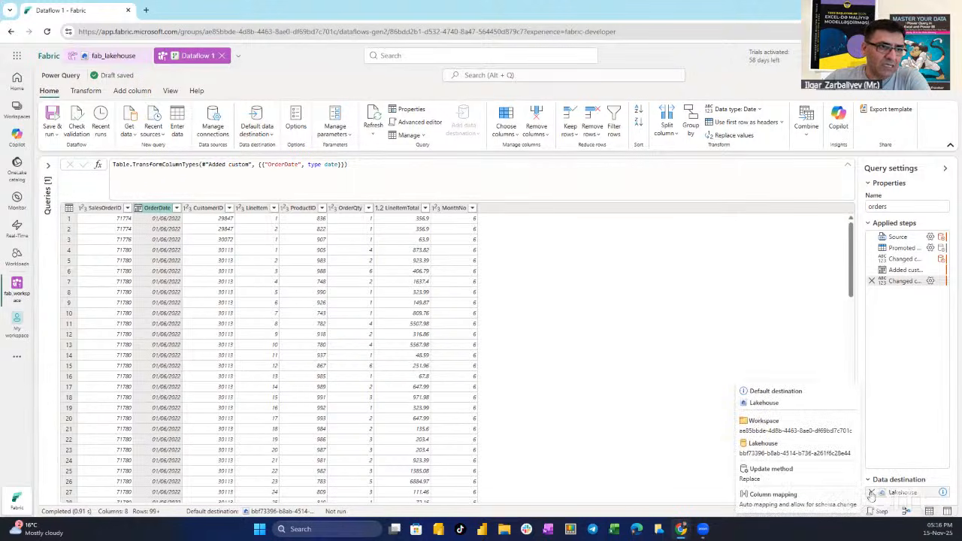
{"action": "left_click", "coordinate": [872, 493]}
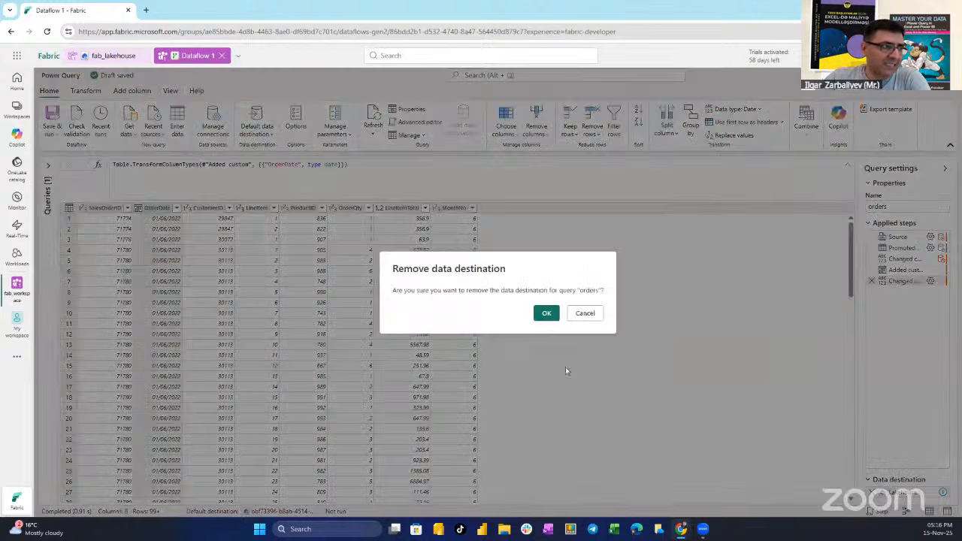
{"action": "left_click", "coordinate": [547, 313]}
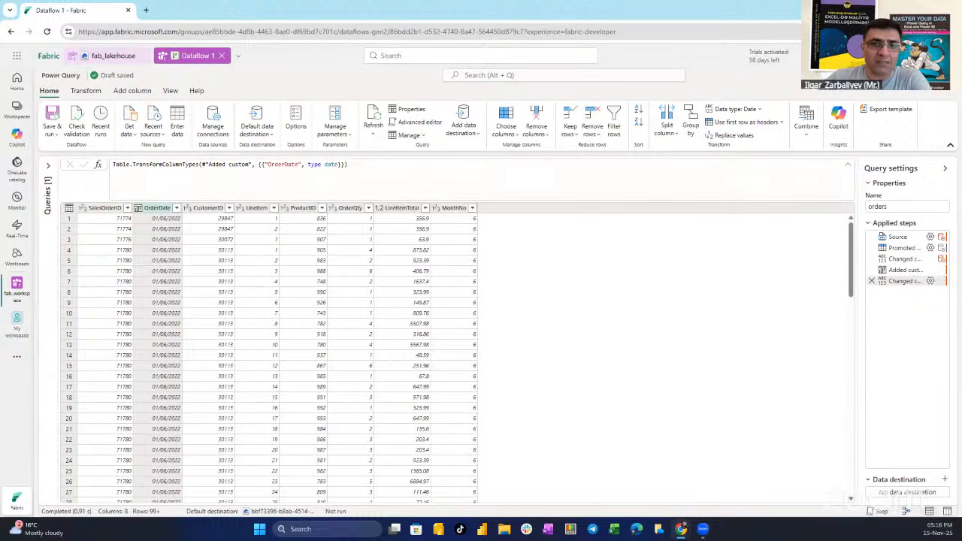
Add a new Lakehouse data destination for the orders query, using a new connection with the default credentials
{"action": "left_click", "coordinate": [945, 483]}
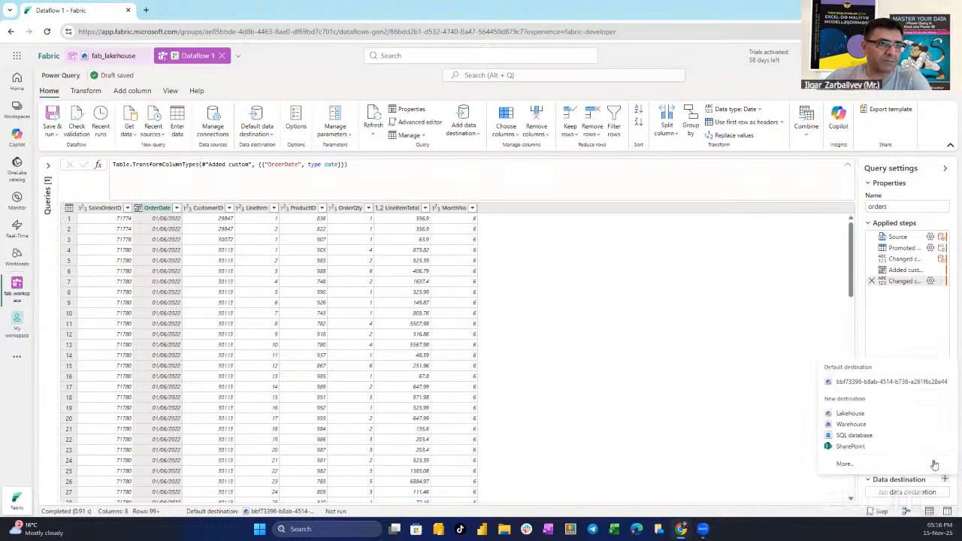
{"action": "left_click", "coordinate": [851, 415]}
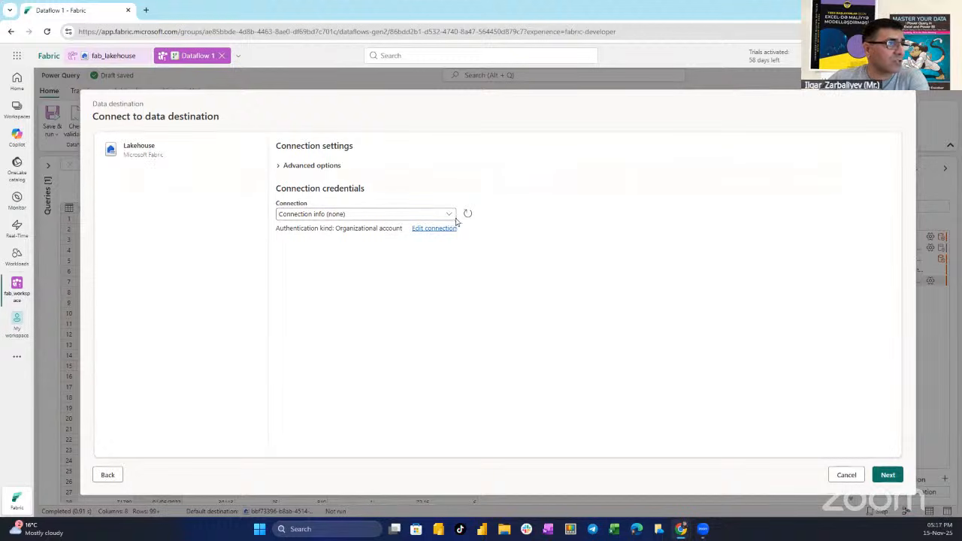
{"action": "left_click", "coordinate": [449, 214]}
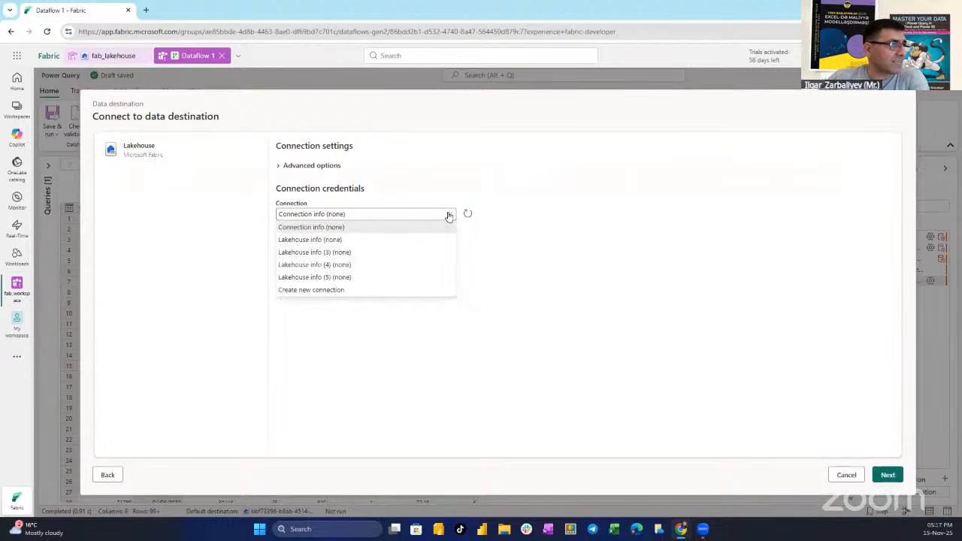
{"action": "left_click", "coordinate": [339, 292]}
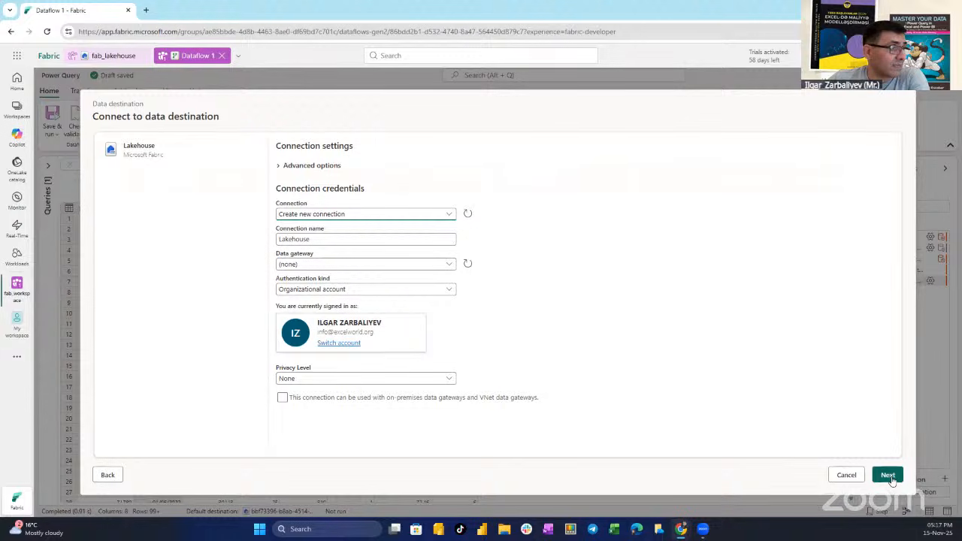
{"action": "left_click", "coordinate": [889, 476]}
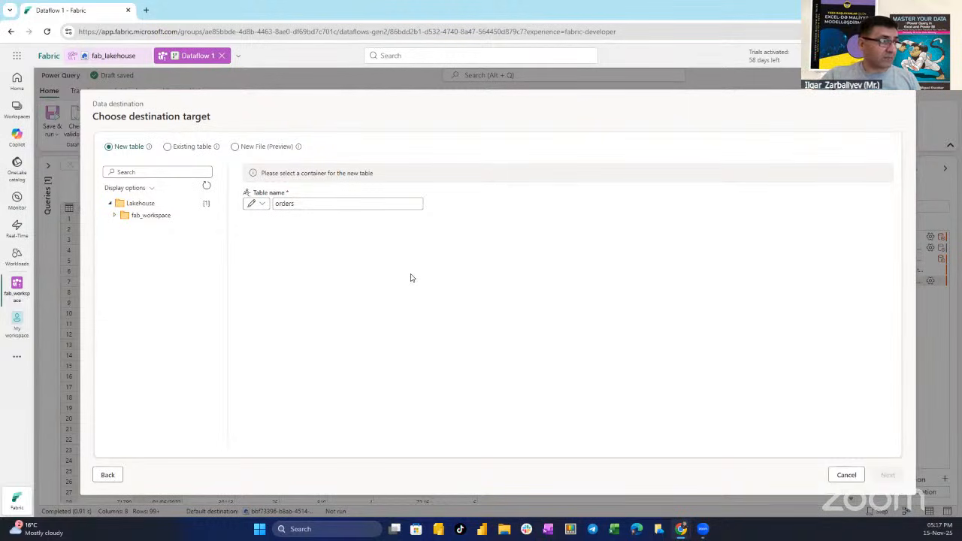
Choose fab_lakehouse in fab_workspace as the container for the new orders table and continue to the destination settings
{"action": "left_click", "coordinate": [154, 218]}
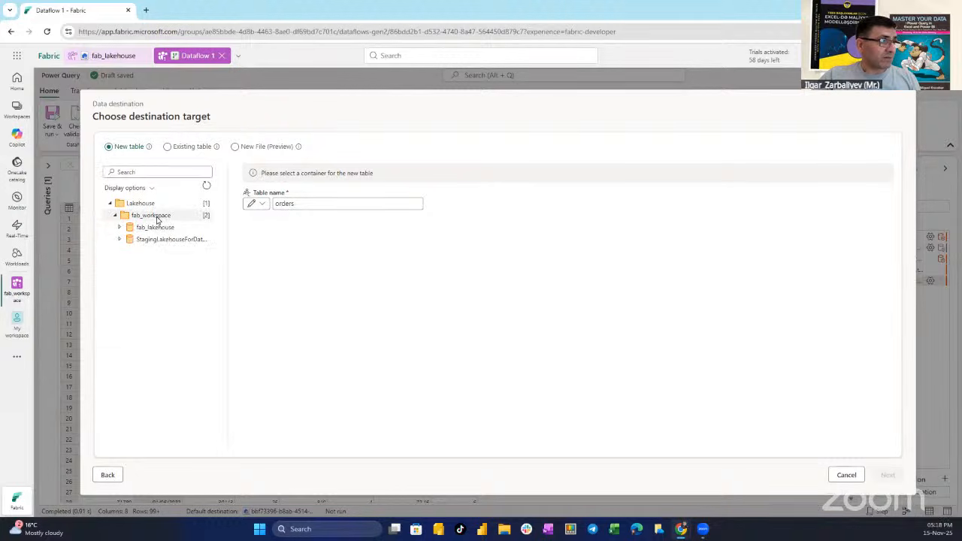
{"action": "left_click", "coordinate": [157, 230]}
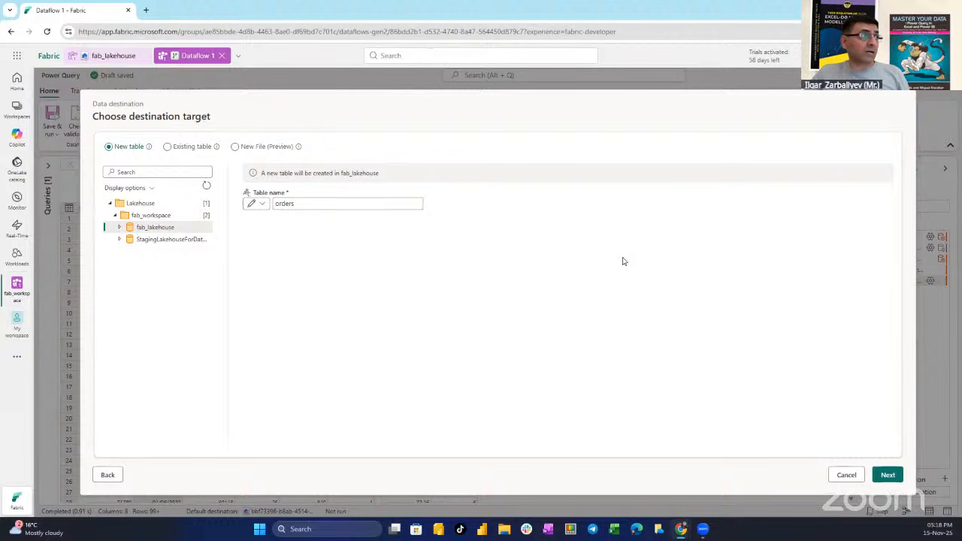
{"action": "left_click", "coordinate": [889, 476]}
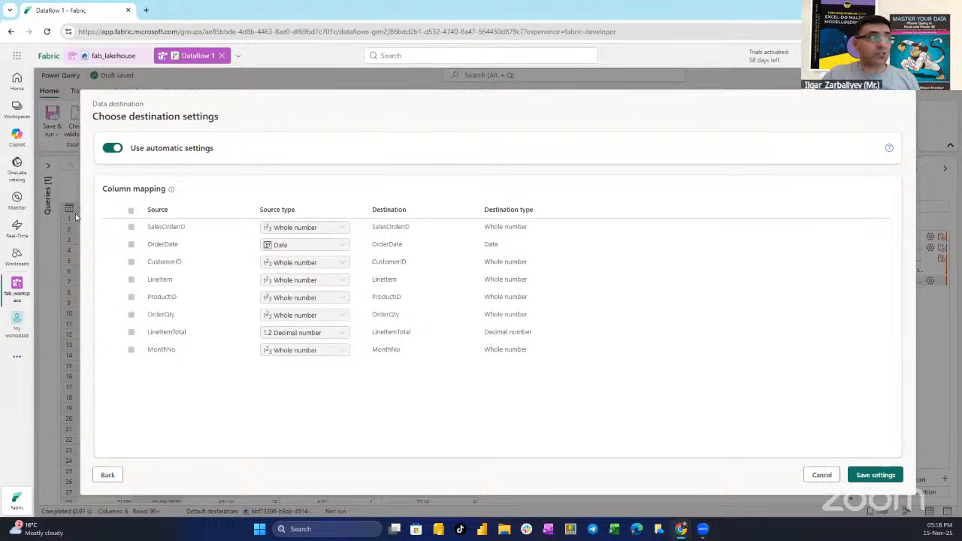
Turn off automatic settings, set the update method to Append and save the destination settings
{"action": "left_click", "coordinate": [113, 148]}
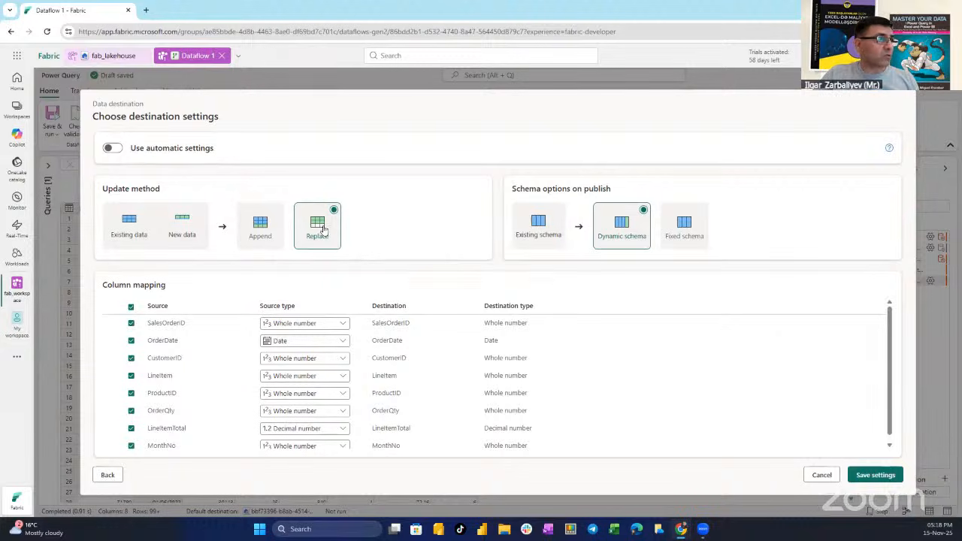
{"action": "left_click", "coordinate": [263, 235]}
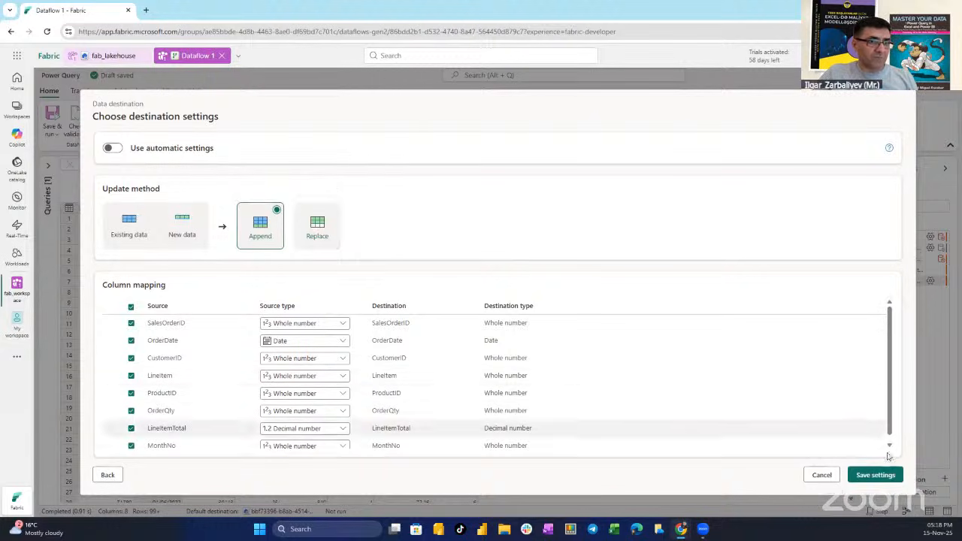
{"action": "left_click", "coordinate": [872, 474]}
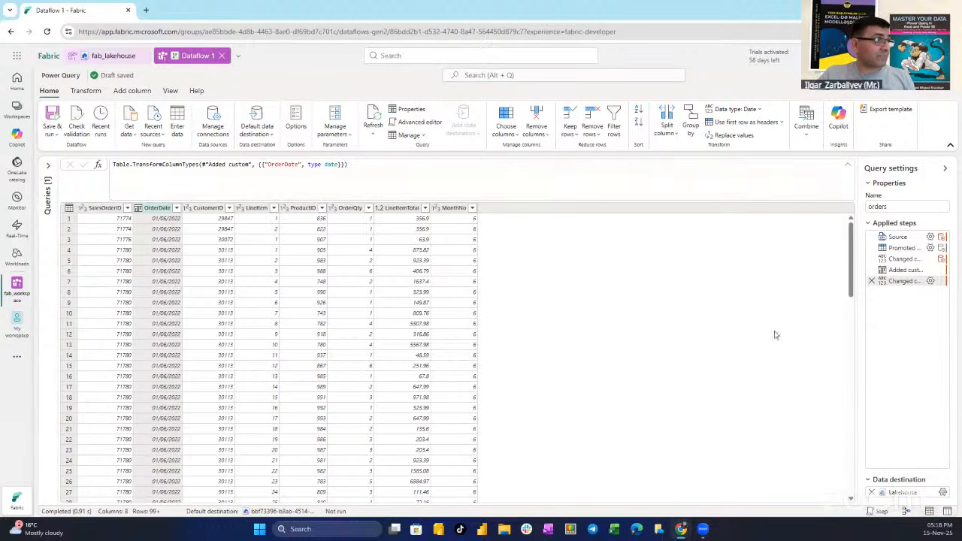
Show the diagram of the orders query, expand the query settings, and save and run the dataflow
{"action": "left_click", "coordinate": [906, 512]}
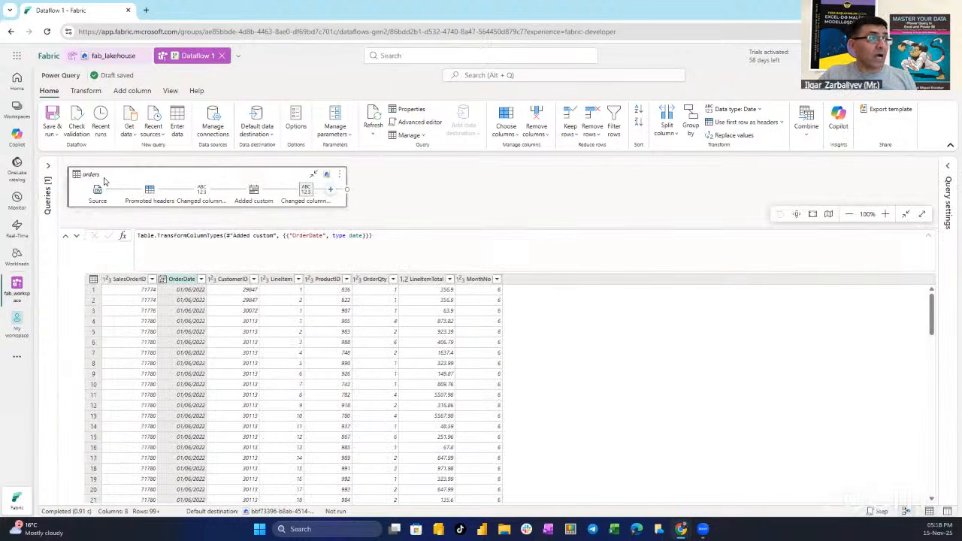
{"action": "left_click", "coordinate": [948, 167]}
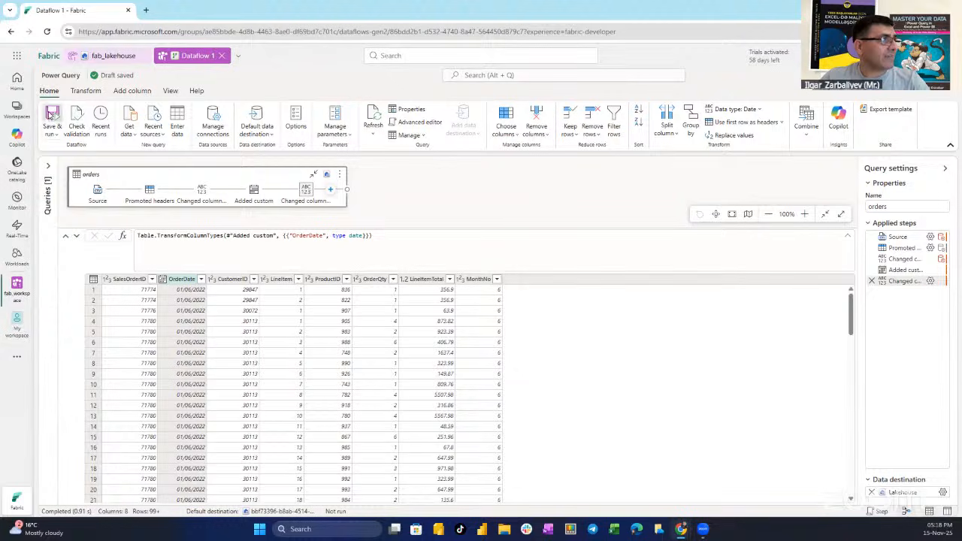
{"action": "left_click", "coordinate": [52, 119]}
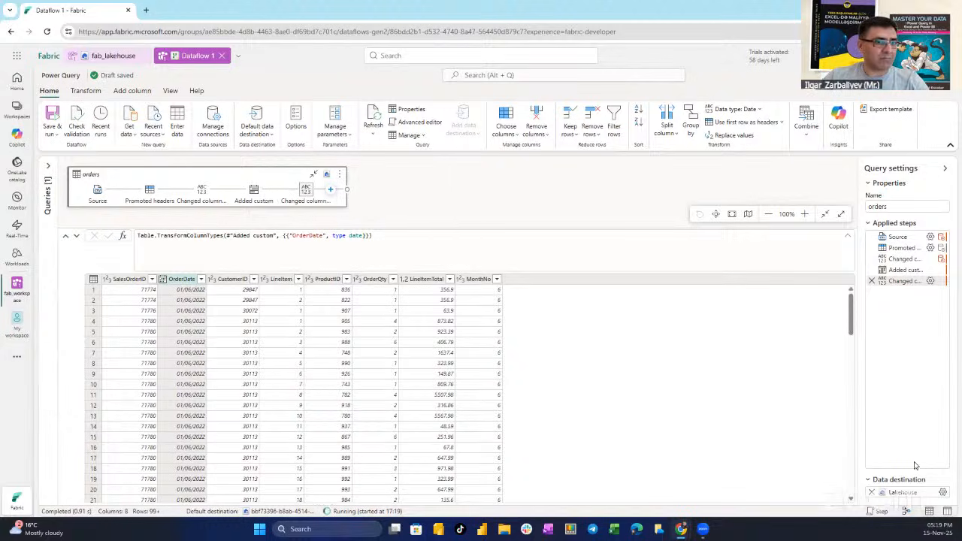
Hide the diagram view and look at its display options without changing them
{"action": "left_click", "coordinate": [906, 511]}
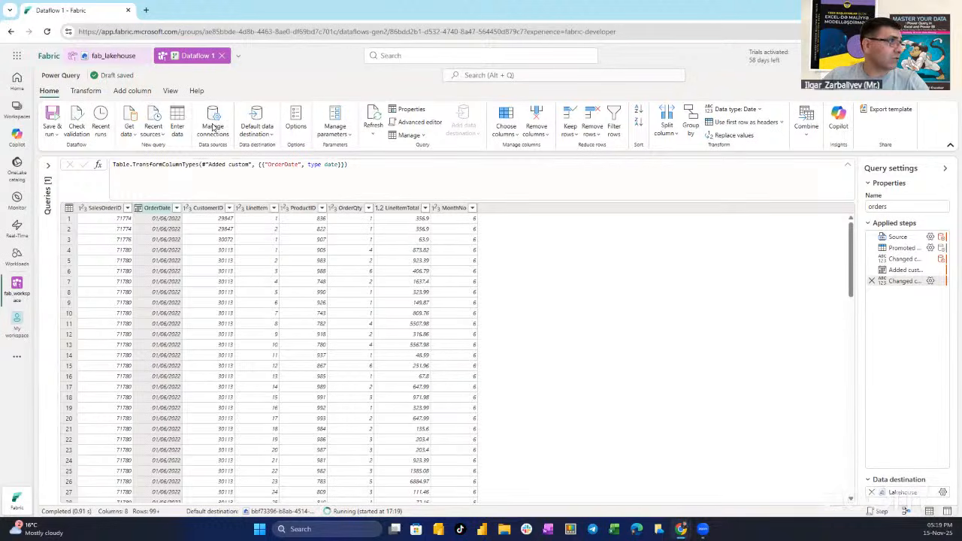
{"action": "left_click", "coordinate": [170, 92]}
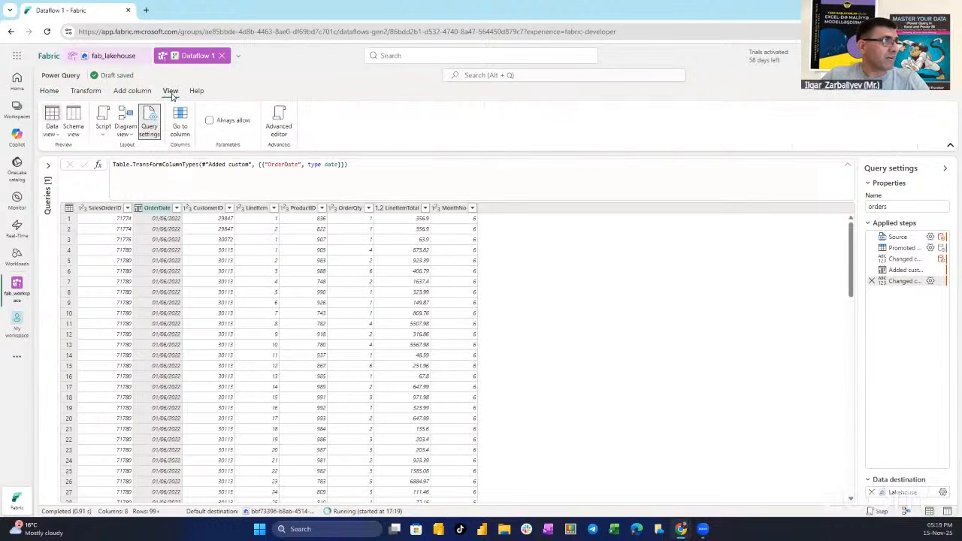
{"action": "left_click", "coordinate": [126, 126]}
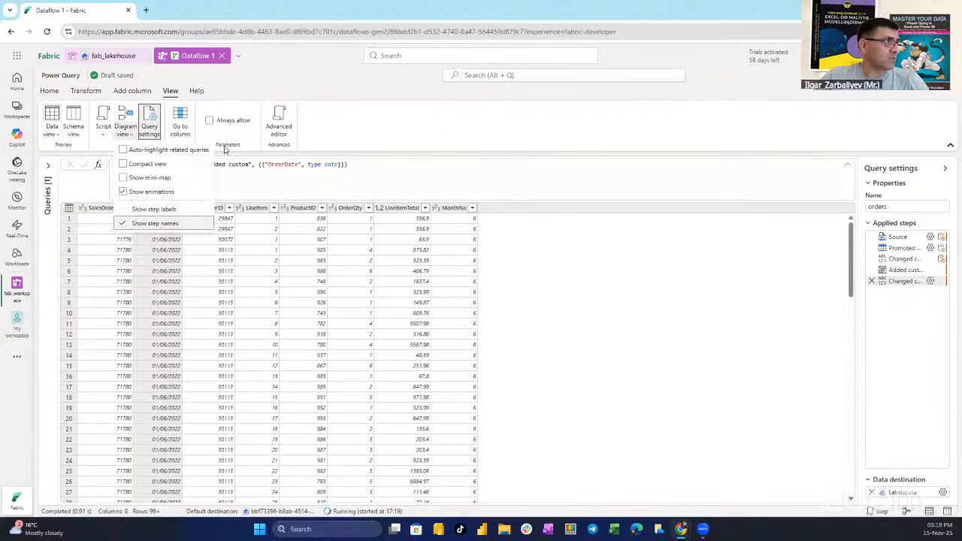
{"action": "left_click", "coordinate": [686, 293]}
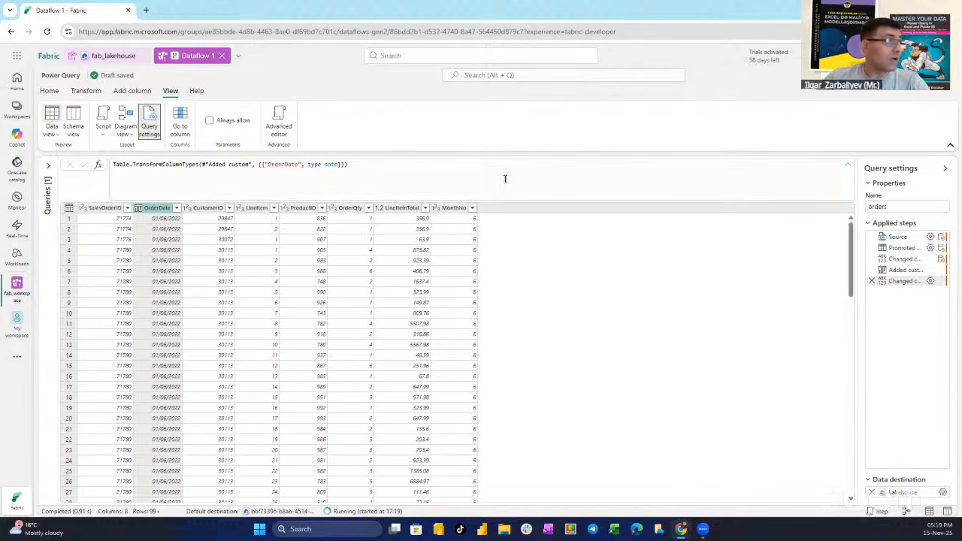
Go to fab_workspace and create a new Pipeline item named pipeline1
{"action": "left_click", "coordinate": [16, 295]}
{"action": "left_click", "coordinate": [91, 109]}
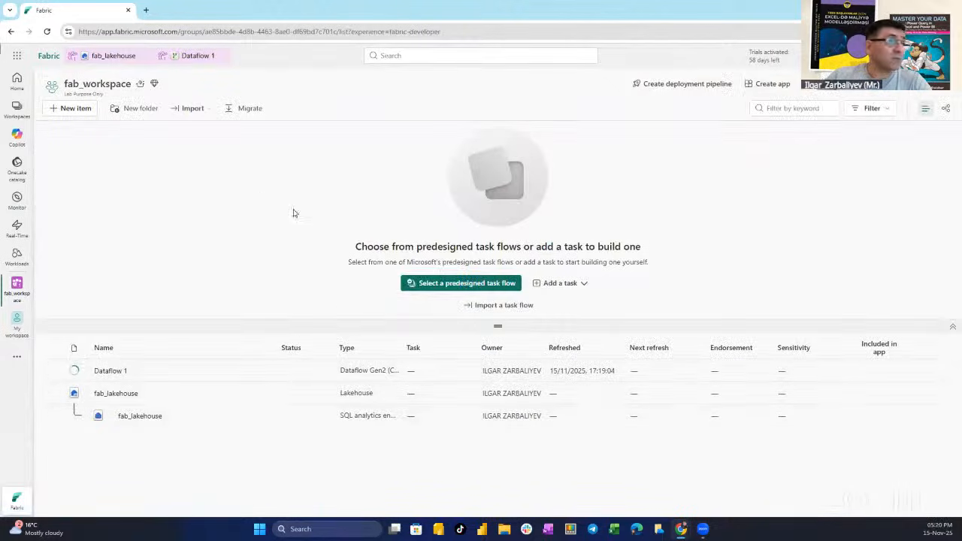
{"action": "left_click", "coordinate": [66, 110]}
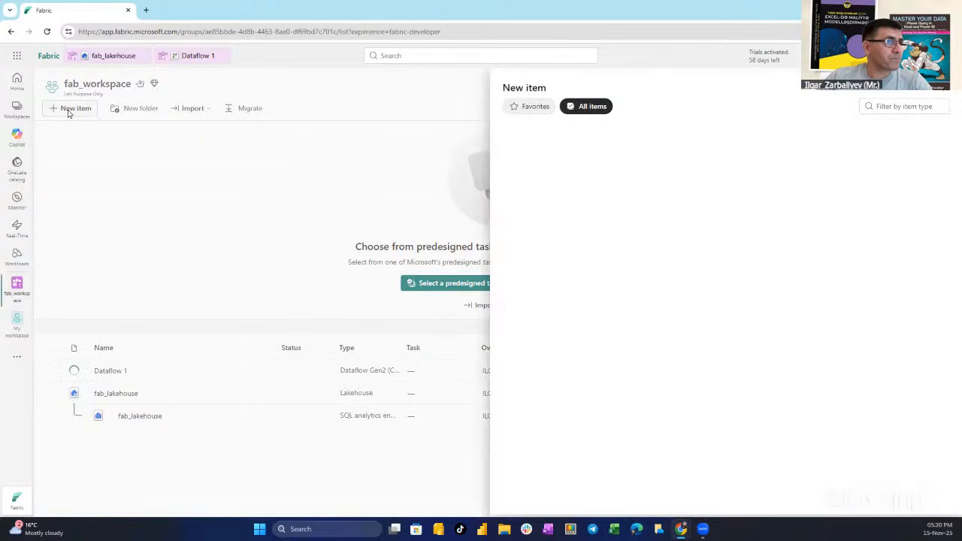
{"action": "left_click", "coordinate": [898, 108]}
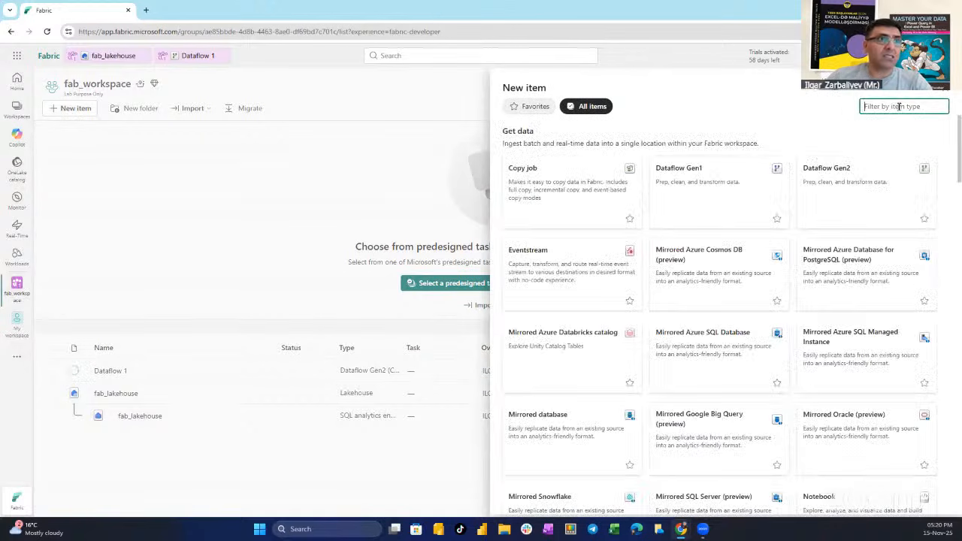
{"action": "type", "text": "pipe"}
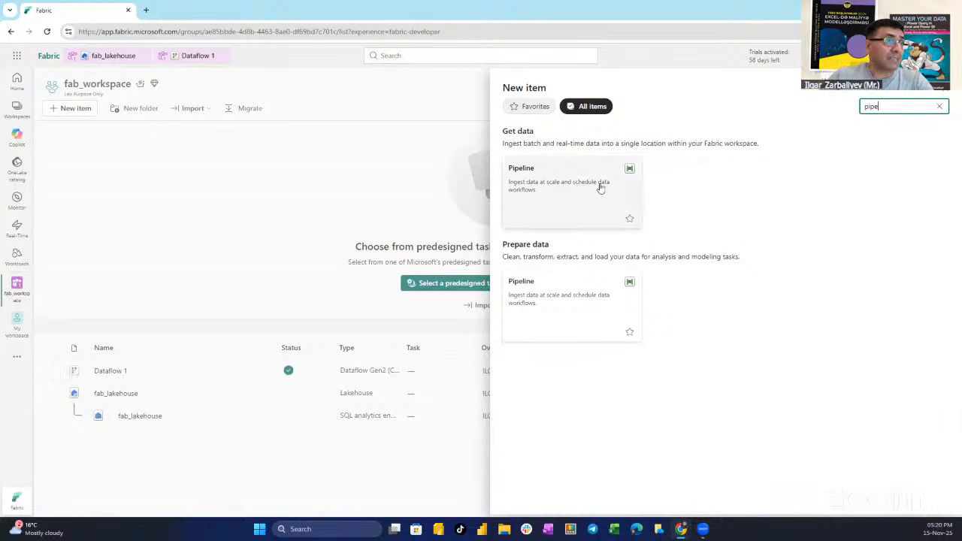
{"action": "left_click", "coordinate": [542, 185]}
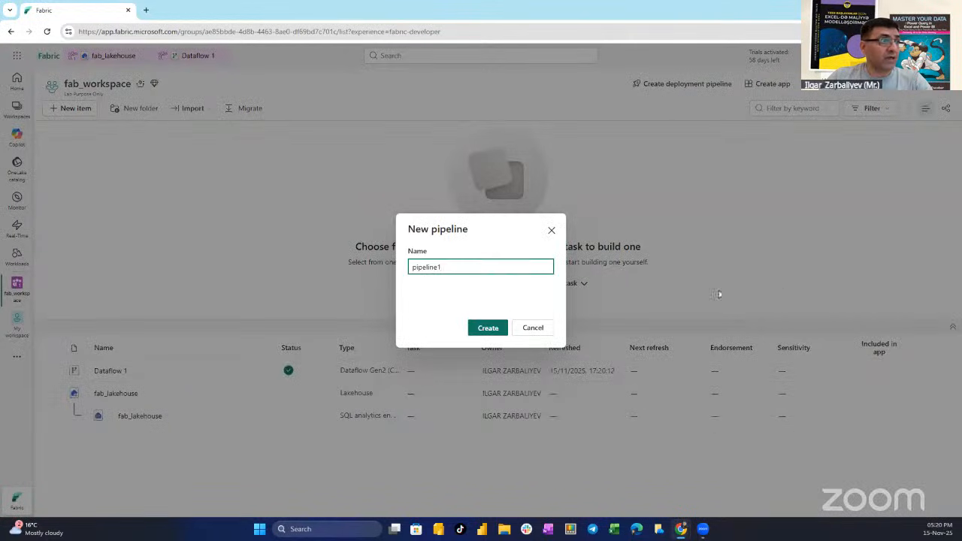
{"action": "left_click", "coordinate": [486, 330]}
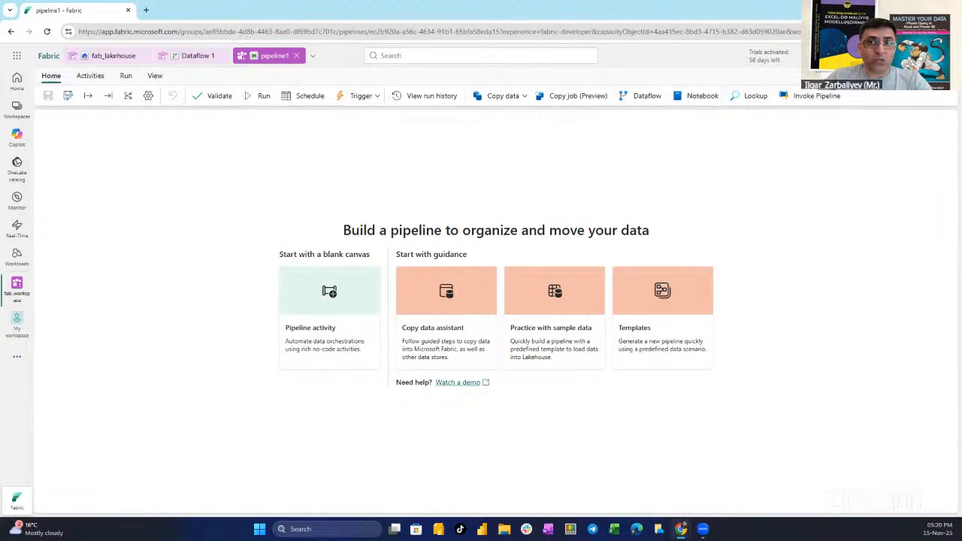
Add a Dataflow activity to the pipeline canvas and set its dataflow to Dataflow 1 from fab_workspace
{"action": "left_click", "coordinate": [645, 97]}
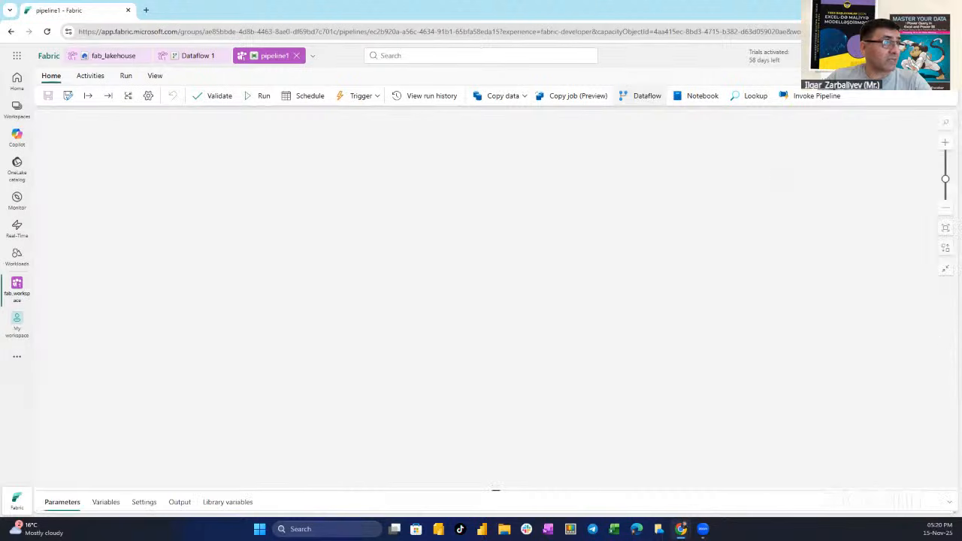
{"action": "left_click_drag", "start_coordinate": [97, 232], "coordinate": [107, 173]}
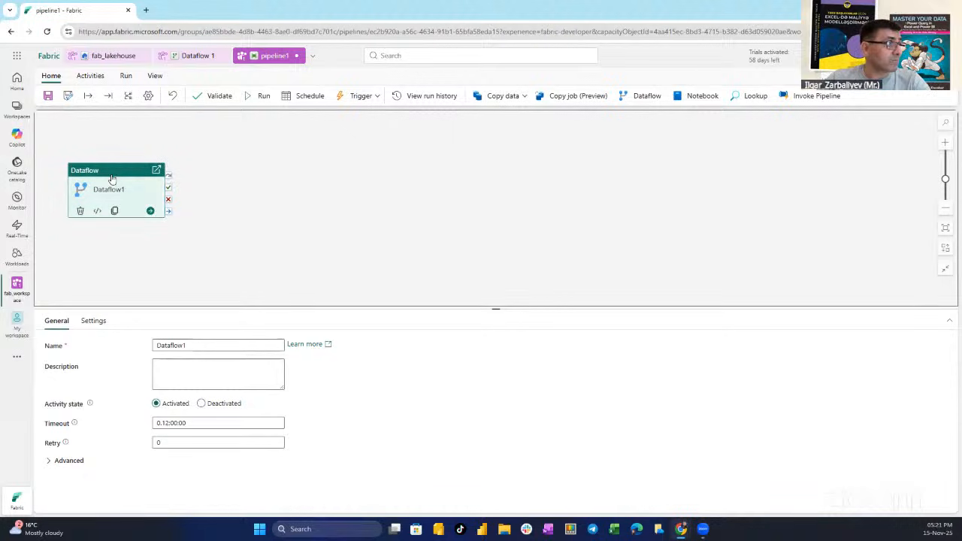
{"action": "left_click", "coordinate": [94, 322]}
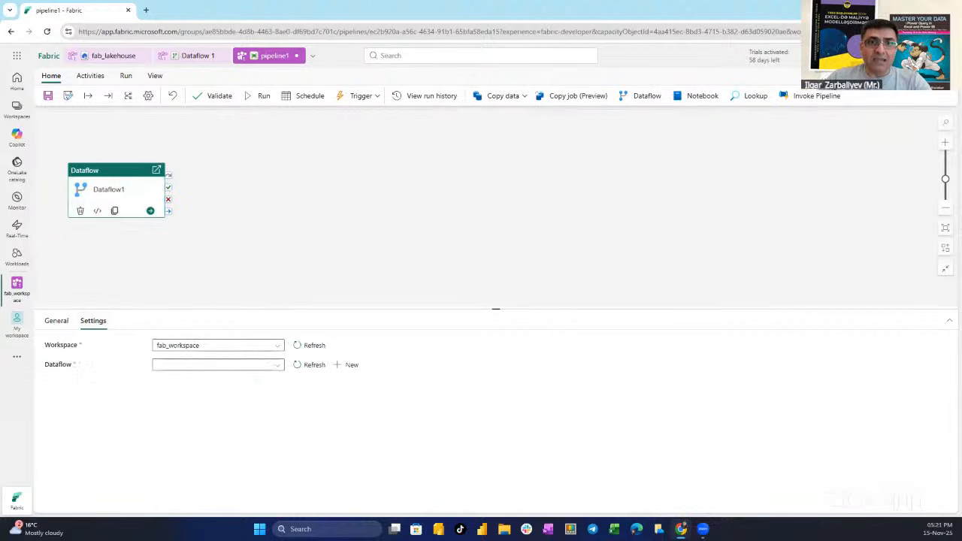
{"action": "left_click", "coordinate": [240, 367]}
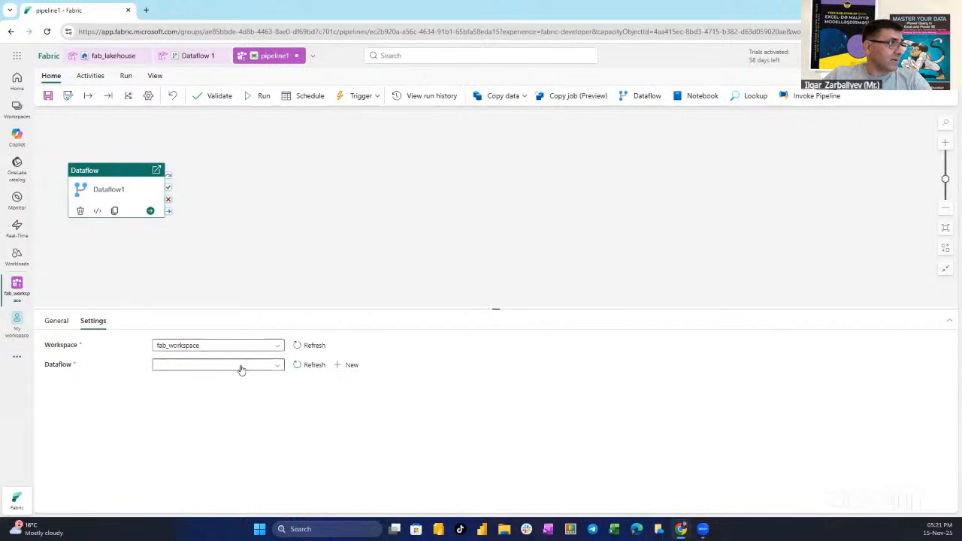
{"action": "left_click", "coordinate": [224, 394]}
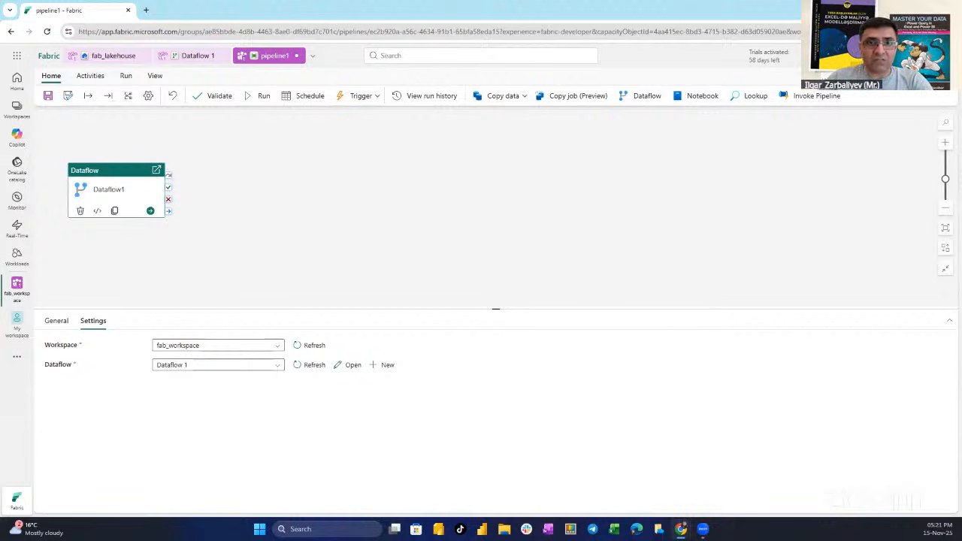
Save pipeline1 and run it
{"action": "left_click", "coordinate": [48, 100]}
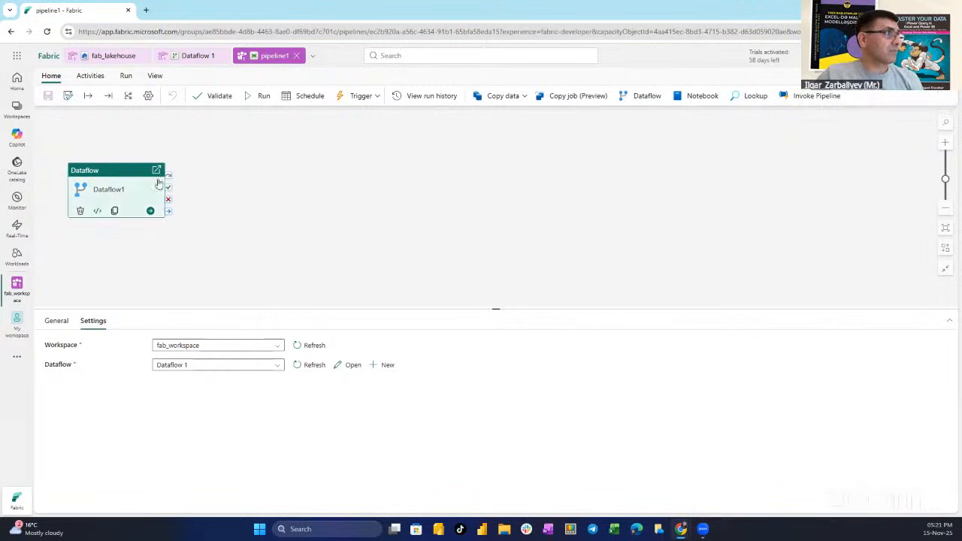
{"action": "left_click", "coordinate": [263, 97]}
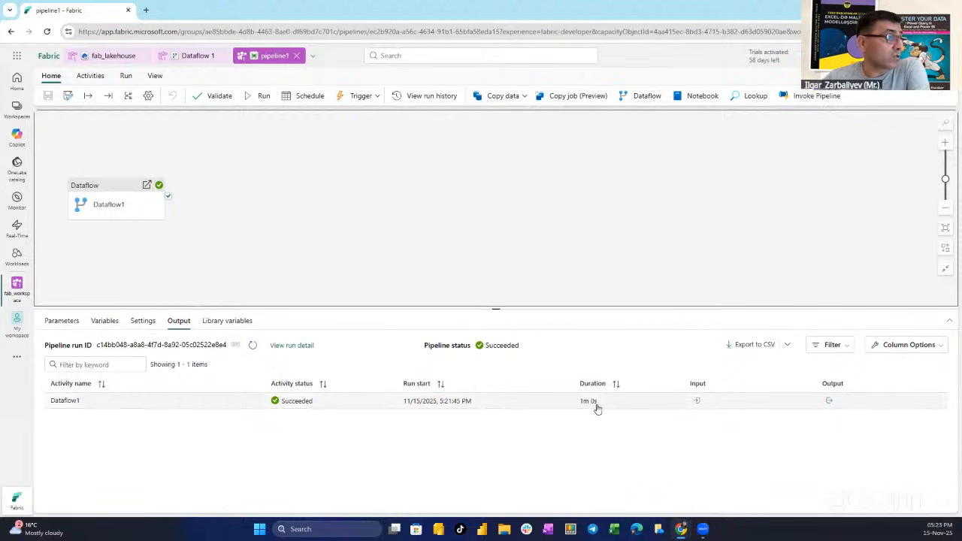
Open fab_lakehouse from fab_workspace and refresh its Tables folder
{"action": "left_click", "coordinate": [16, 294]}
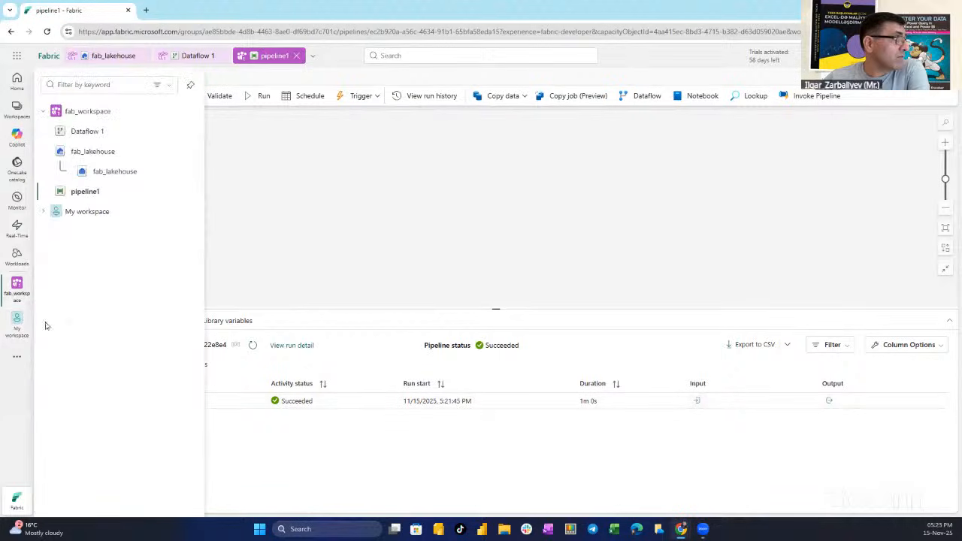
{"action": "left_click", "coordinate": [83, 112]}
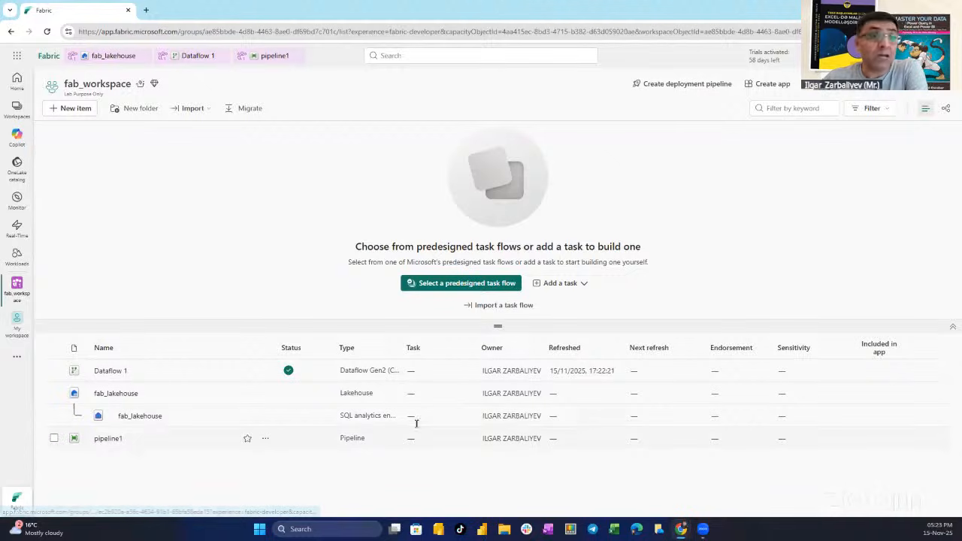
{"action": "left_click", "coordinate": [123, 397]}
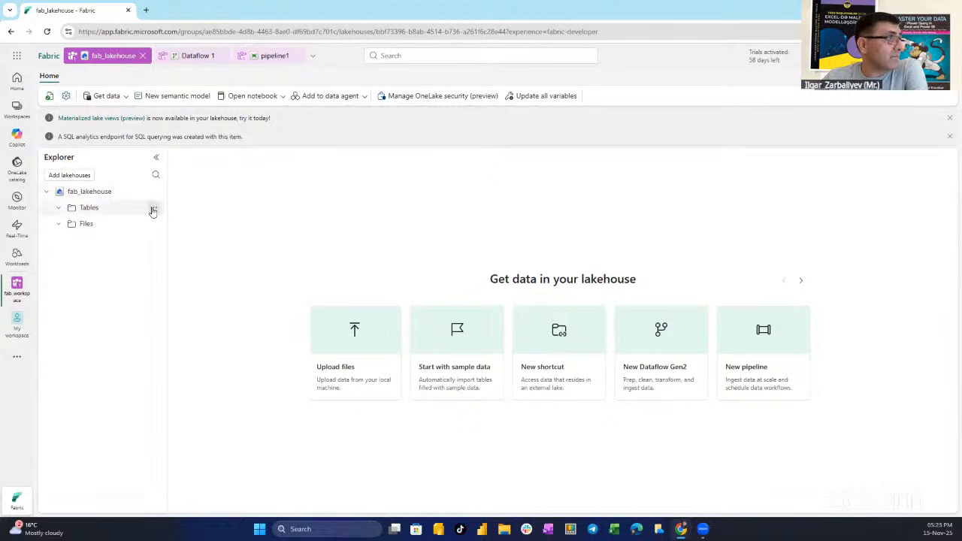
{"action": "left_click", "coordinate": [153, 208]}
{"action": "left_click", "coordinate": [178, 286]}
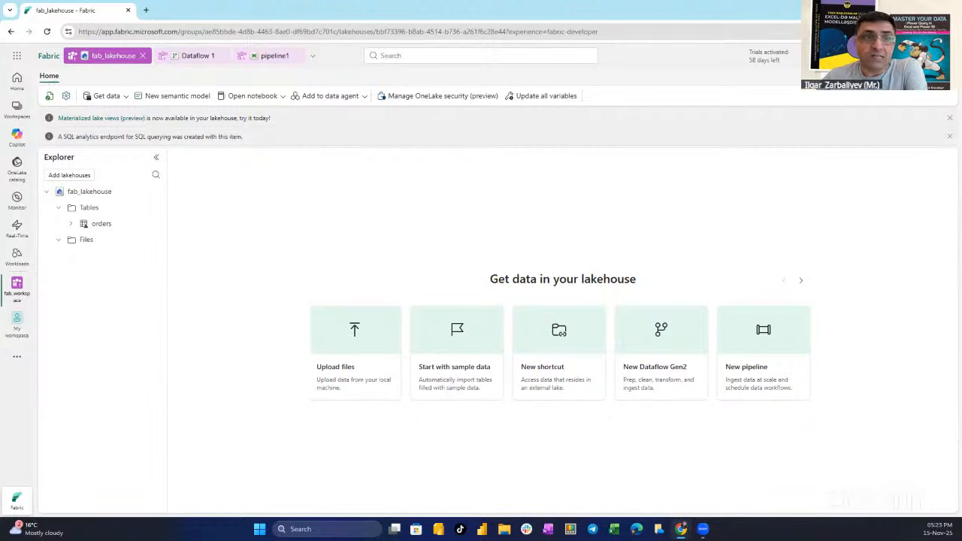
Preview the orders table with its columns expanded, and refresh the table
{"action": "left_click", "coordinate": [70, 223]}
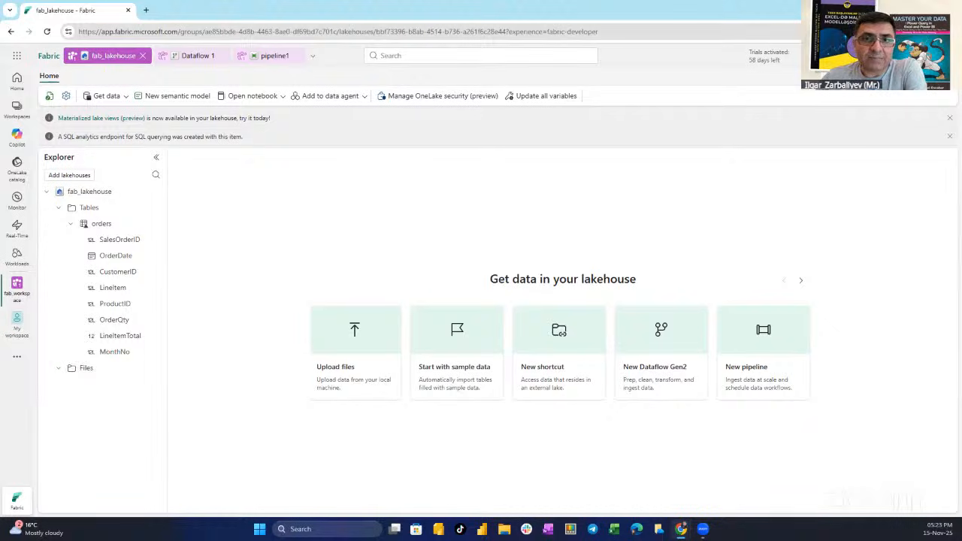
{"action": "left_click", "coordinate": [101, 224]}
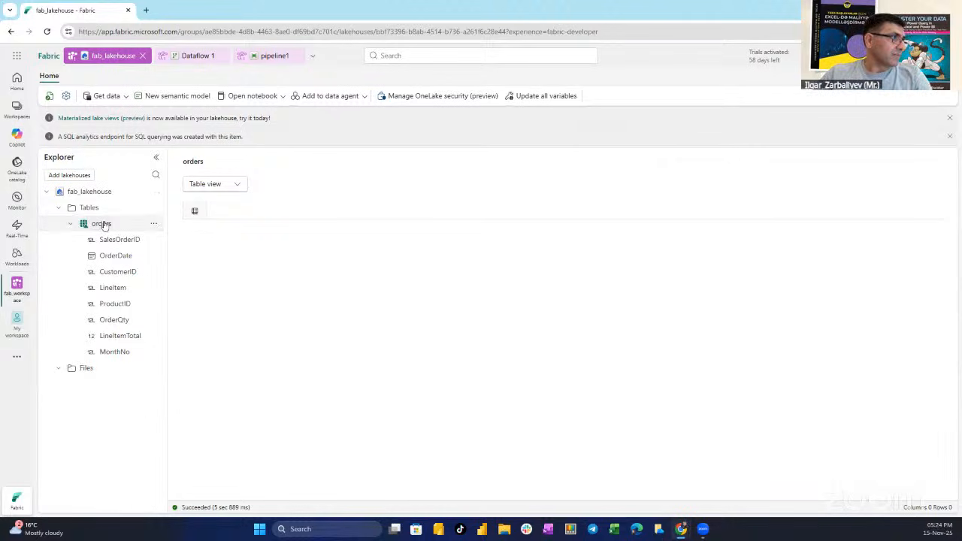
{"action": "left_click", "coordinate": [152, 225]}
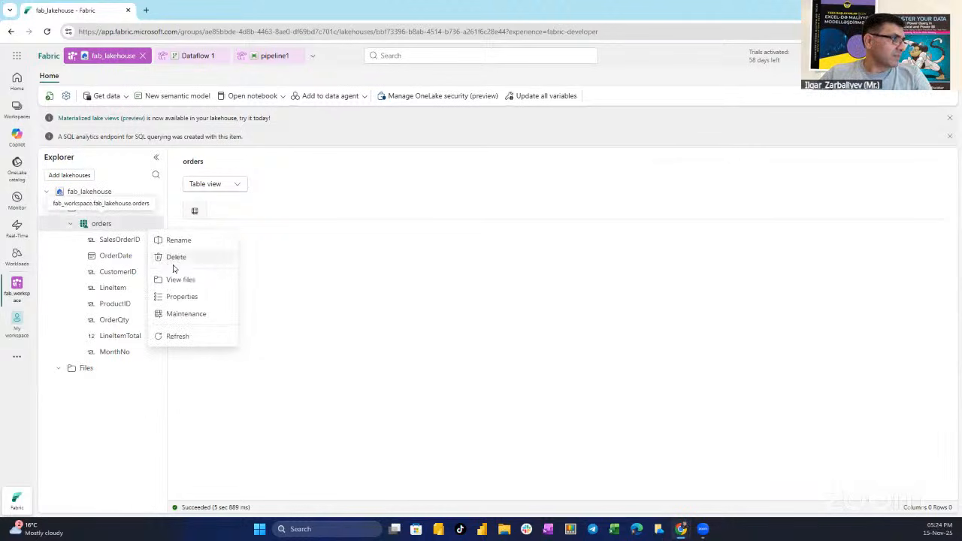
{"action": "left_click", "coordinate": [179, 337]}
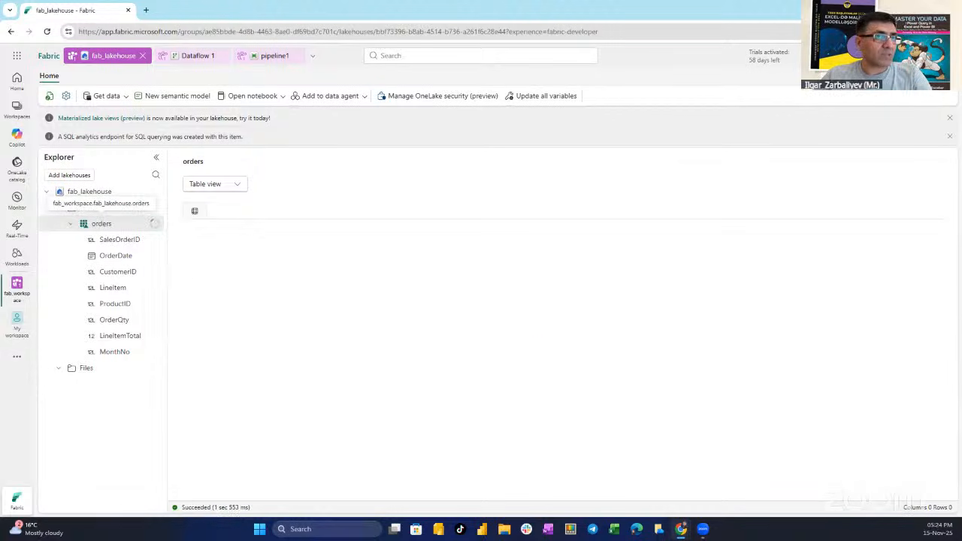
Dismiss the notification banners above the lakehouse explorer
{"action": "left_click", "coordinate": [950, 137]}
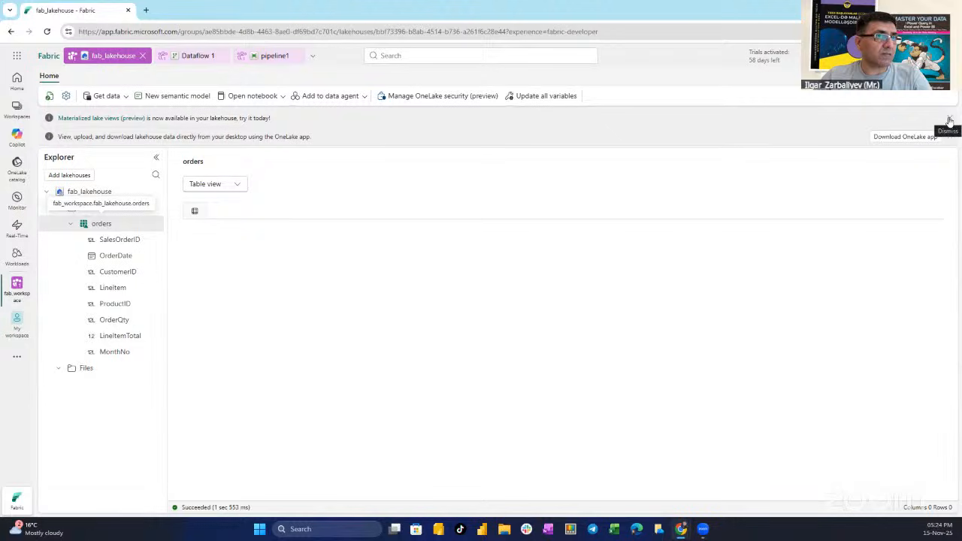
{"action": "left_click", "coordinate": [949, 120]}
{"action": "left_click", "coordinate": [950, 120]}
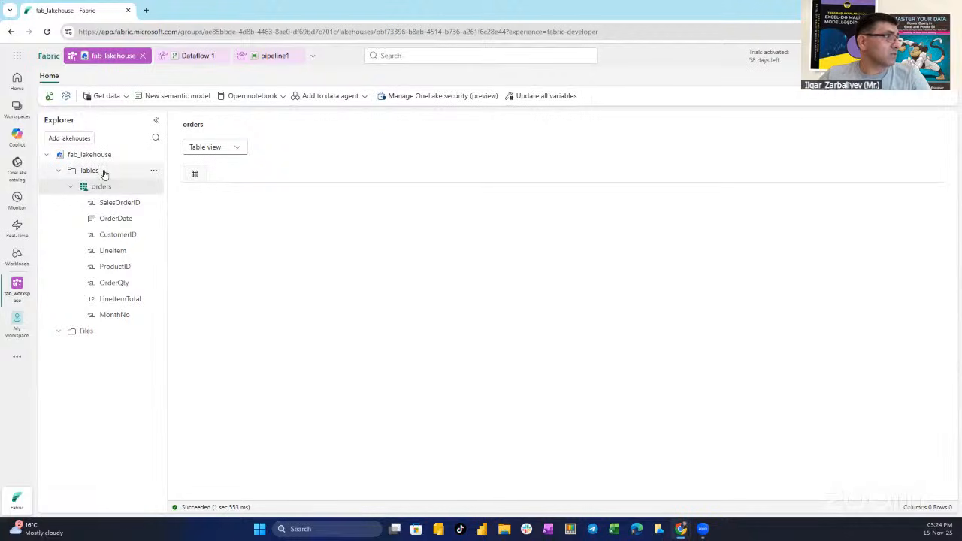
Switch to Power BI Desktop, start a blank report and check the signed-in account
{"action": "left_click", "coordinate": [481, 530]}
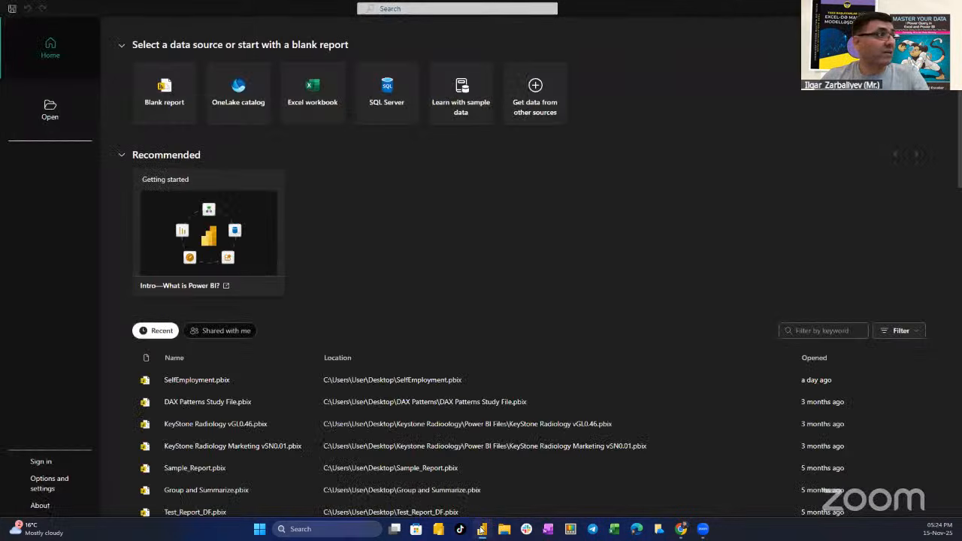
{"action": "left_click", "coordinate": [156, 91]}
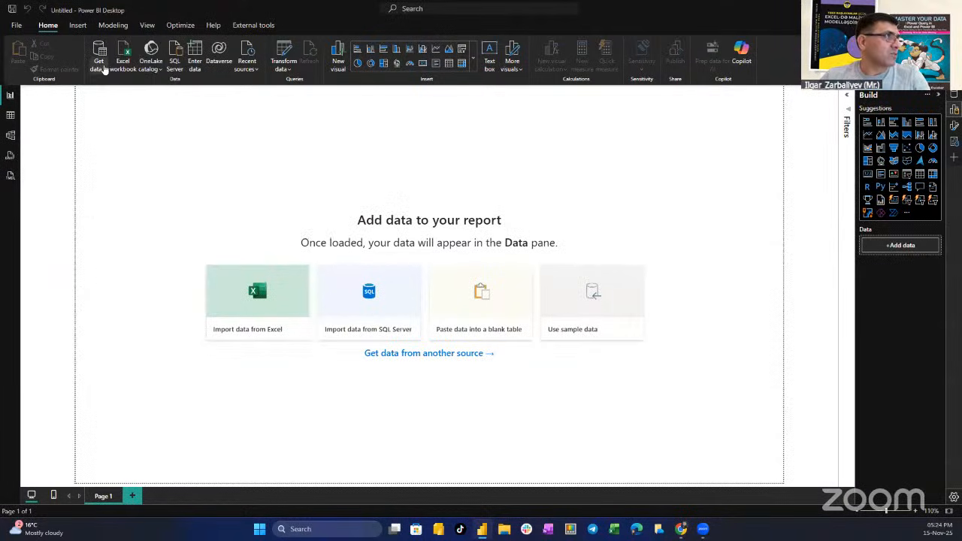
{"action": "left_click", "coordinate": [865, 9]}
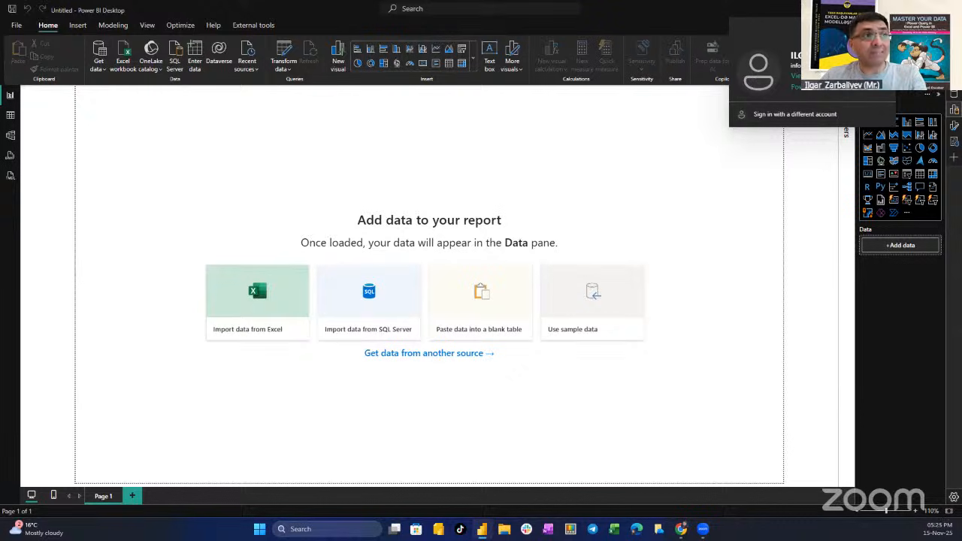
Search the Get Data connectors for dataflow, look through the Microsoft Fabric and Power Platform categories, and close without connecting
{"action": "left_click", "coordinate": [102, 69]}
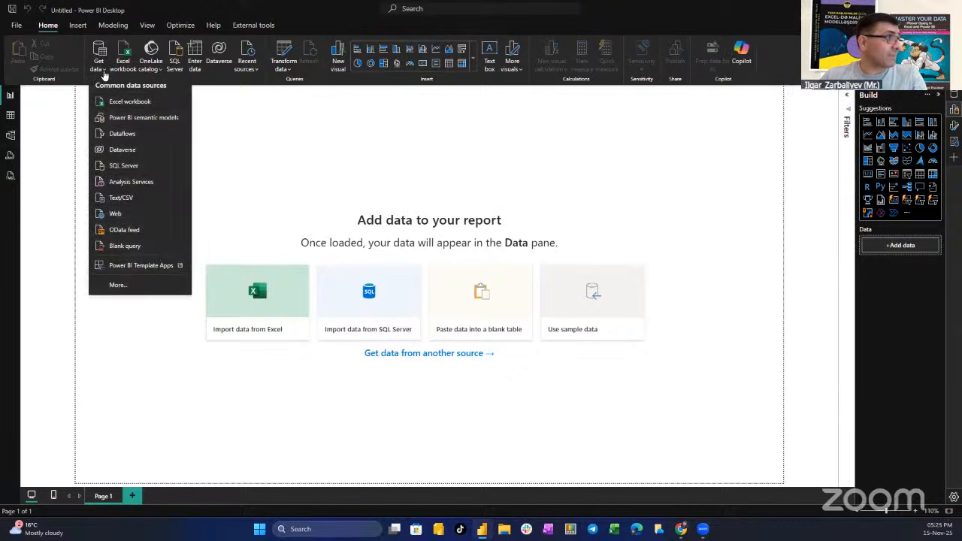
{"action": "left_click", "coordinate": [128, 292]}
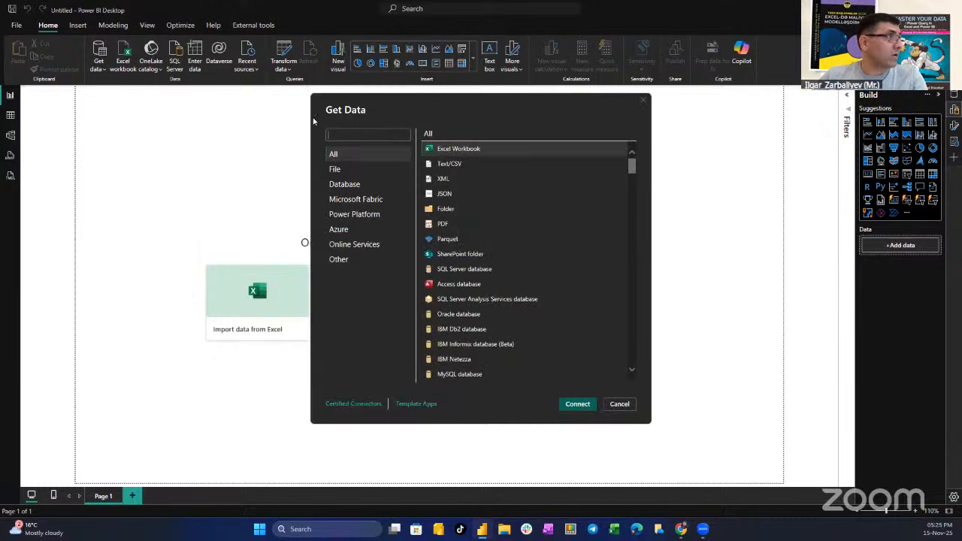
{"action": "left_click", "coordinate": [369, 135]}
{"action": "type", "text": "dataflow"}
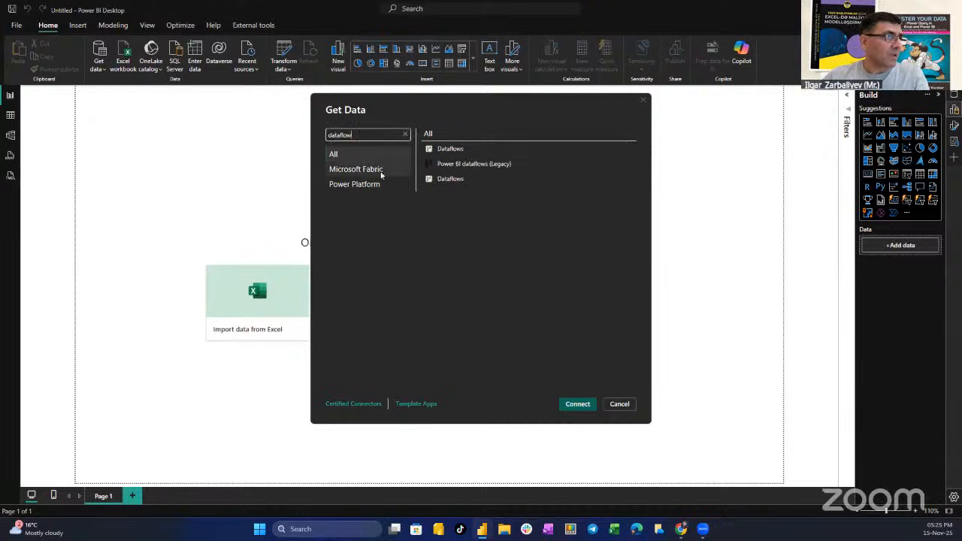
{"action": "left_click", "coordinate": [371, 171]}
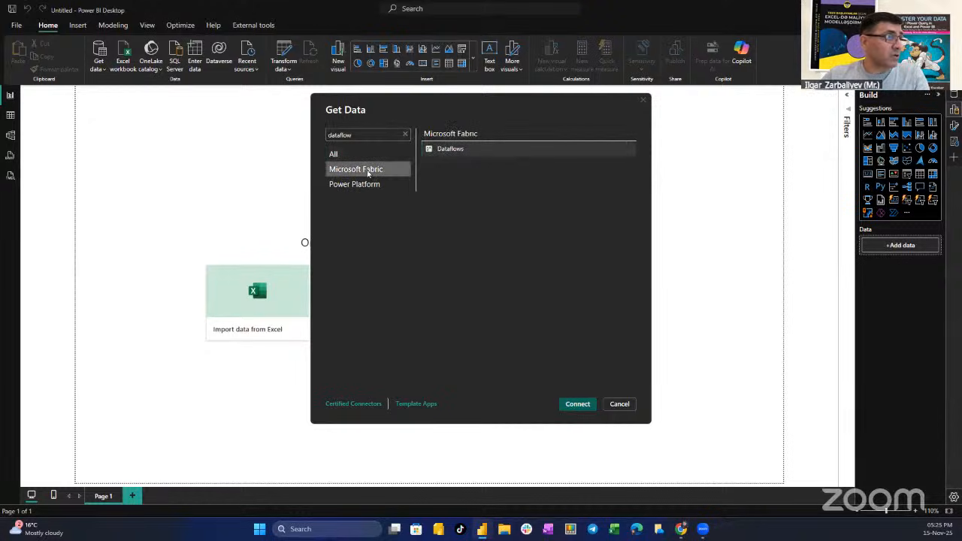
{"action": "left_click", "coordinate": [367, 188]}
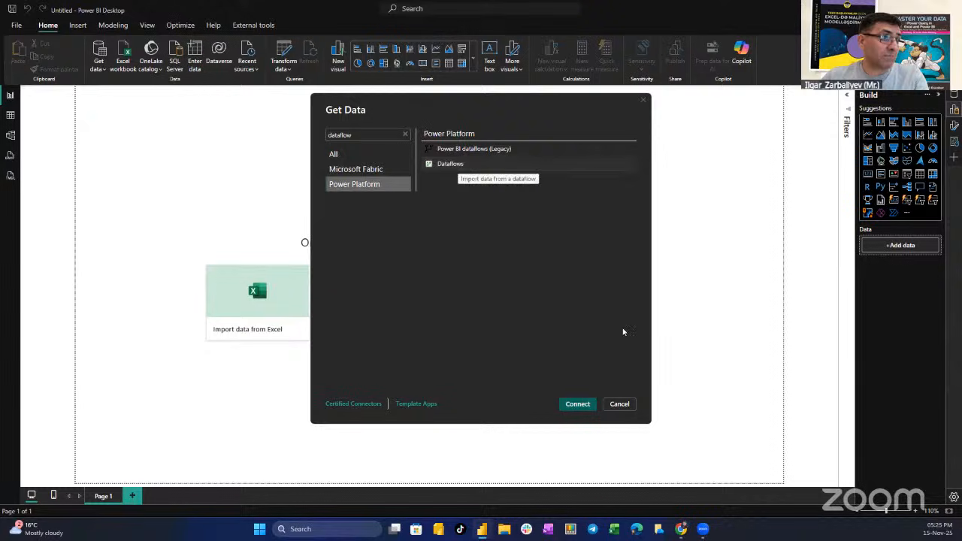
{"action": "left_click", "coordinate": [620, 405]}
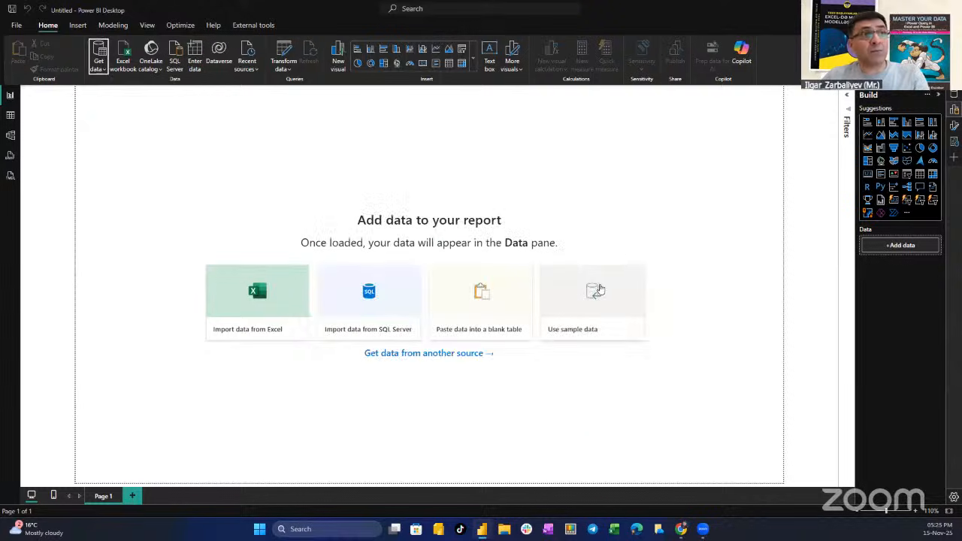
Switch back to Fabric in the browser and refresh fab_lakehouse
{"action": "key", "text": "alt+Tab"}
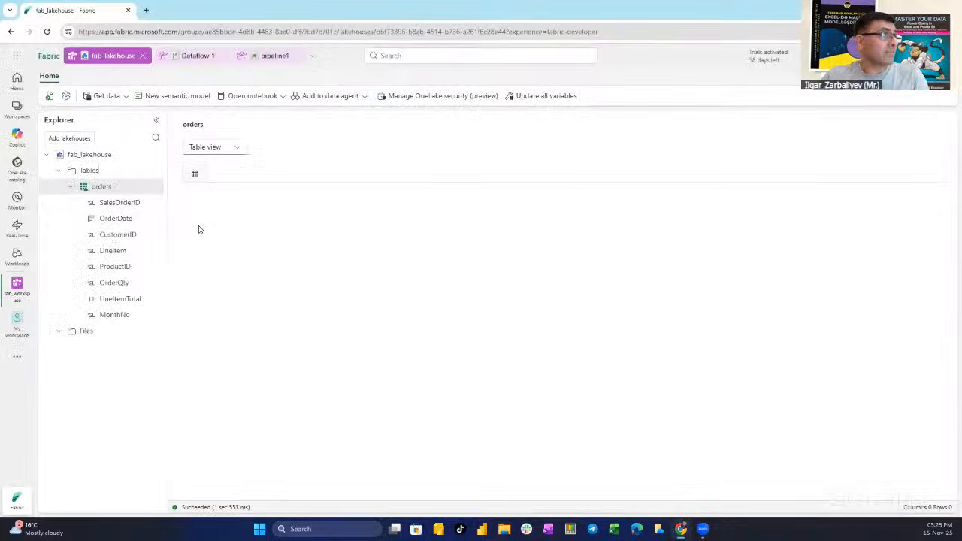
{"action": "left_click", "coordinate": [49, 95]}
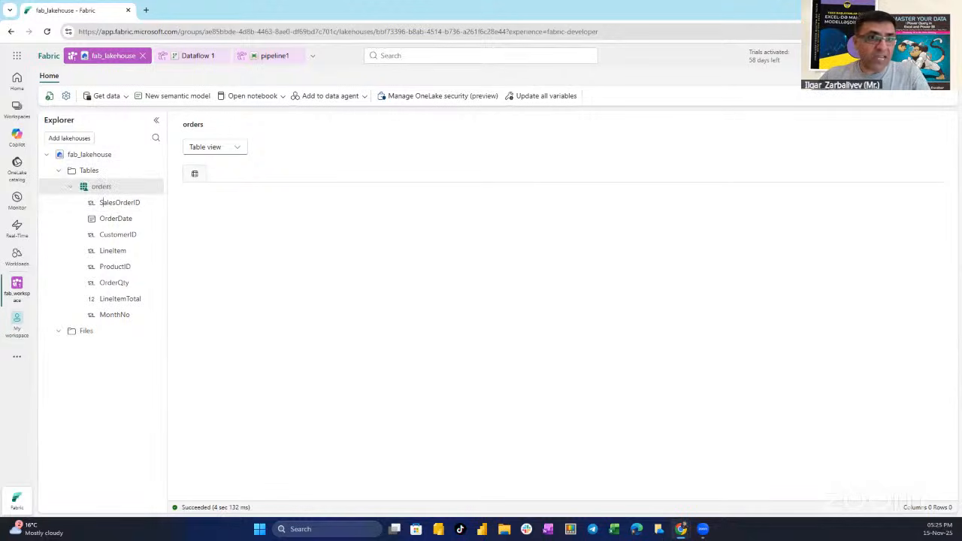
View Dataflow 1 and the SQL analytics endpoint of fab_lakehouse from the workspace tree, and close the endpoint
{"action": "left_click", "coordinate": [17, 294]}
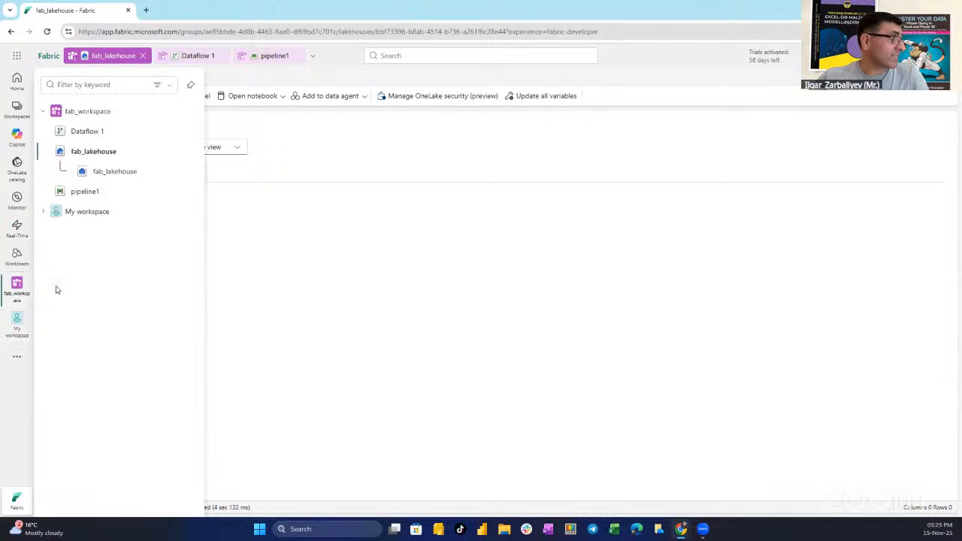
{"action": "left_click", "coordinate": [95, 131]}
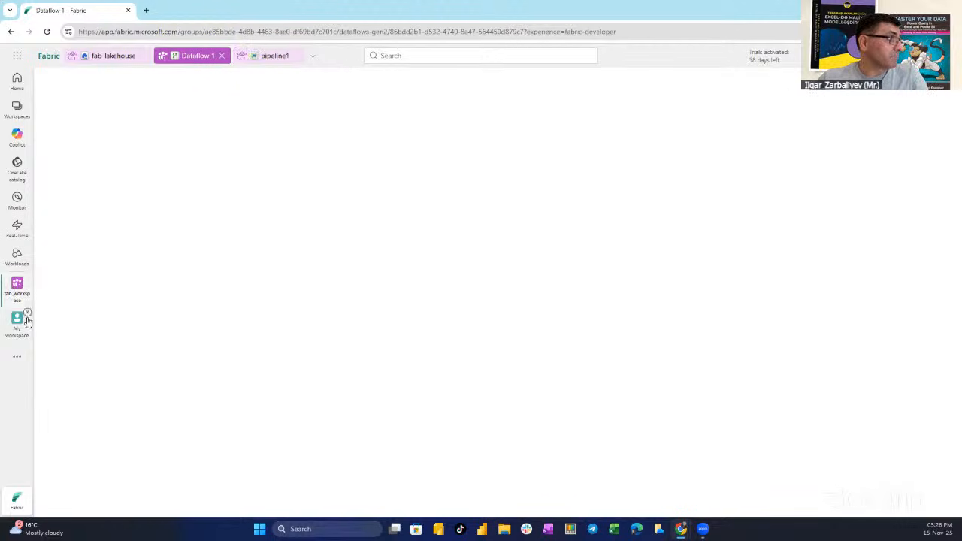
{"action": "left_click", "coordinate": [13, 285]}
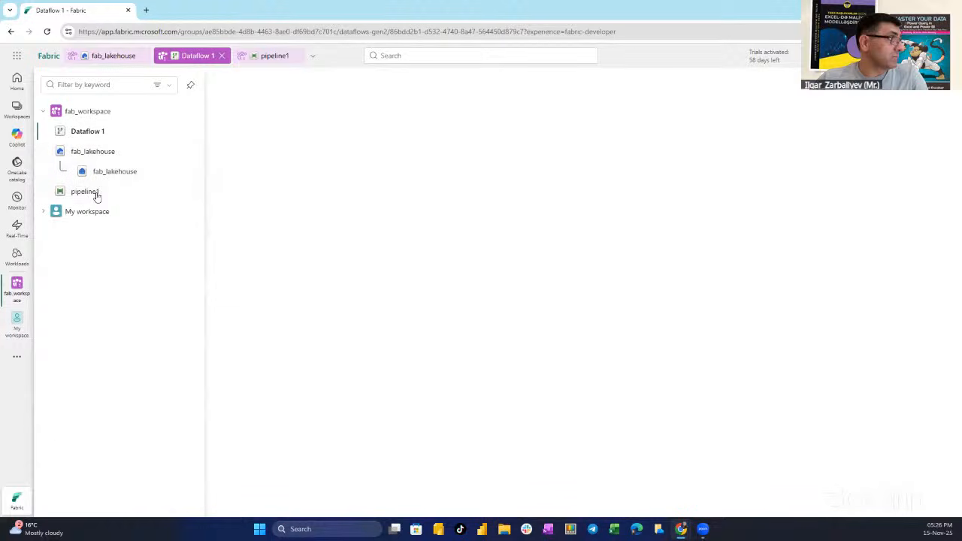
{"action": "left_click", "coordinate": [111, 173]}
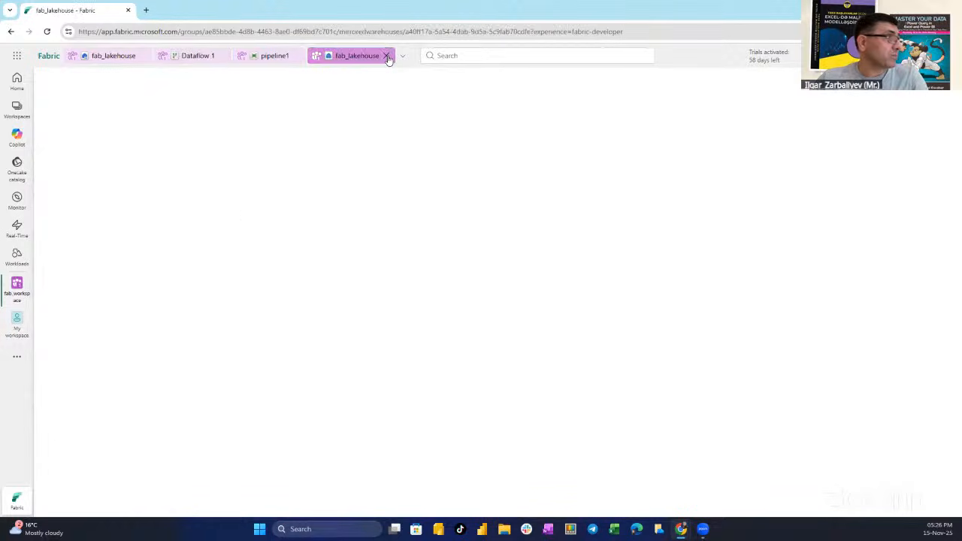
{"action": "left_click", "coordinate": [387, 55]}
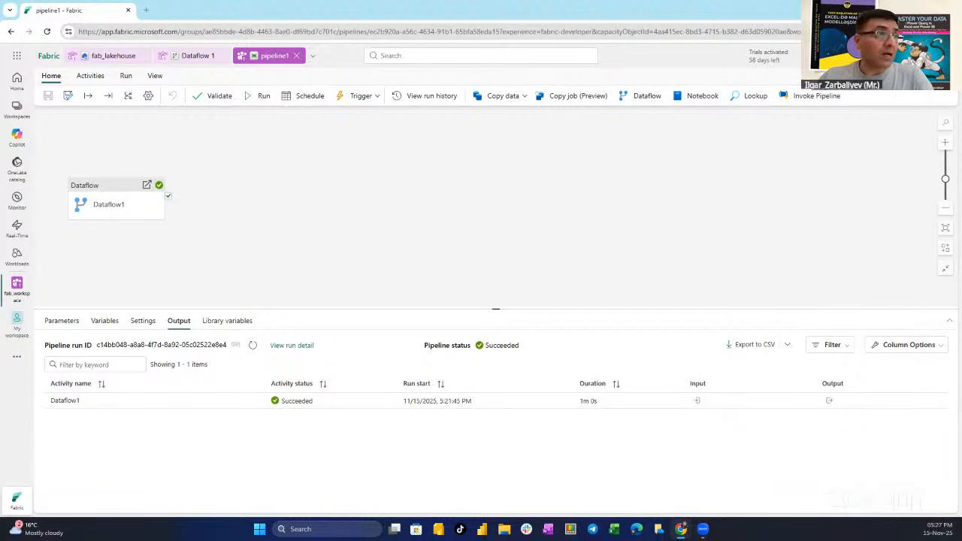
Open the Azerbaijan Power BI & Microsoft Fabric Community Meetup page in a new browser tab and view its upcoming events
{"action": "left_click", "coordinate": [671, 117]}
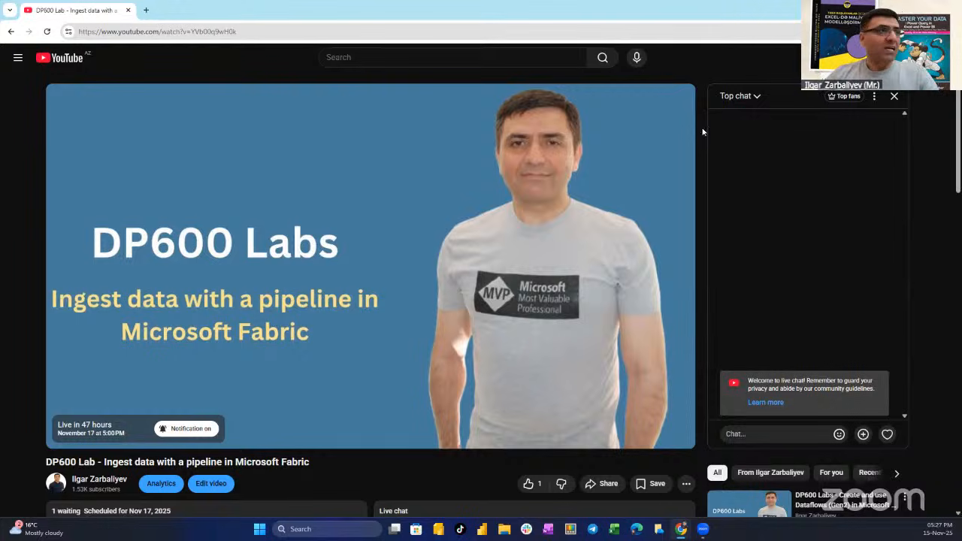
{"action": "left_click", "coordinate": [149, 12]}
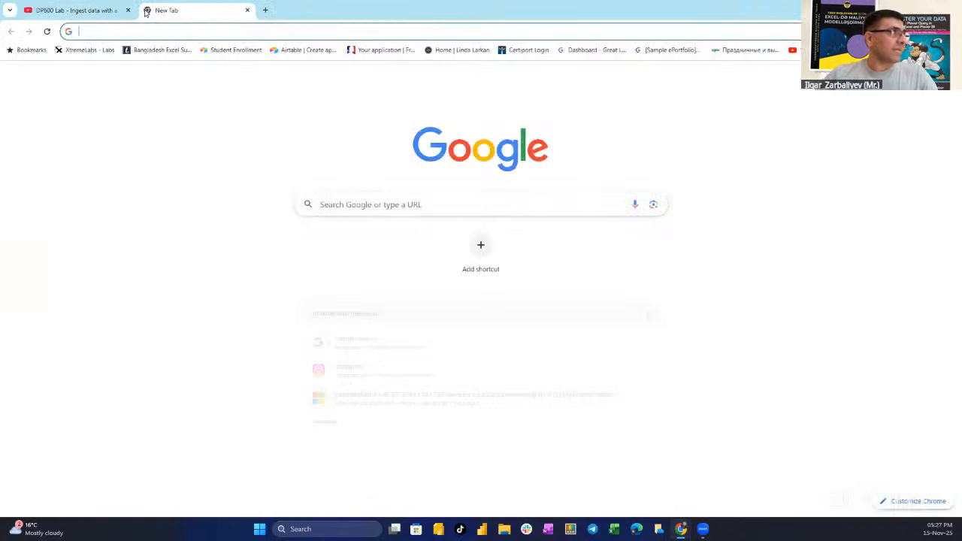
{"action": "type", "text": "meet"}
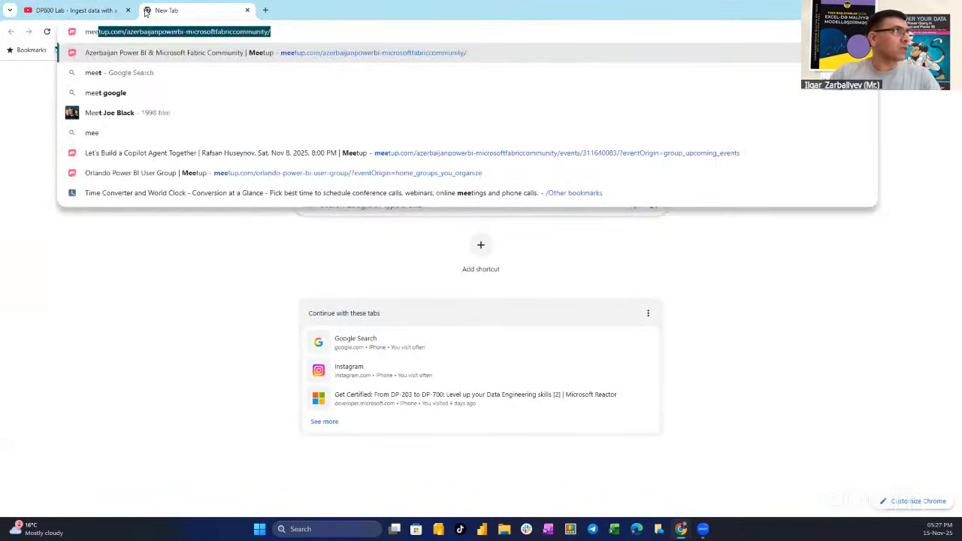
{"action": "key", "text": "Return"}
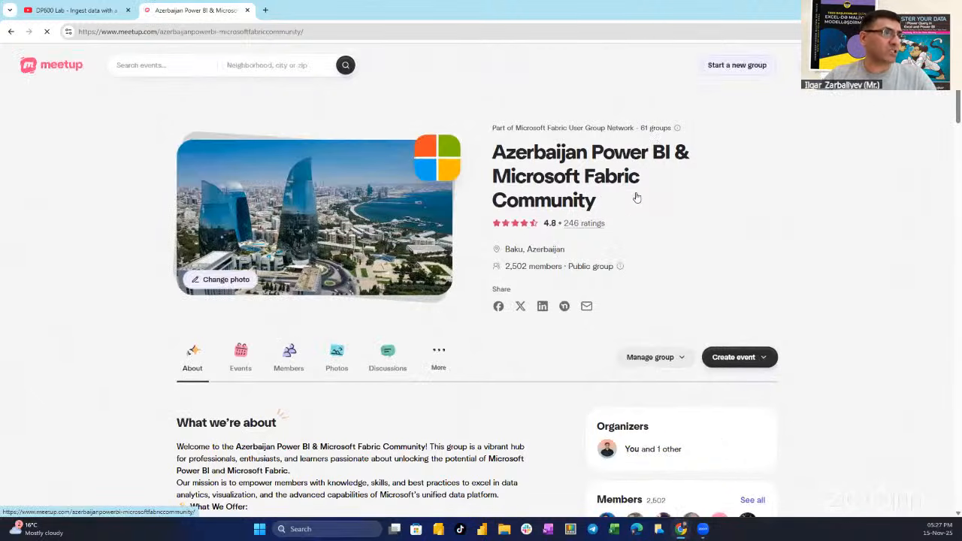
{"action": "scroll", "coordinate": [539, 288], "scroll_direction": "down", "scroll_amount": 7}
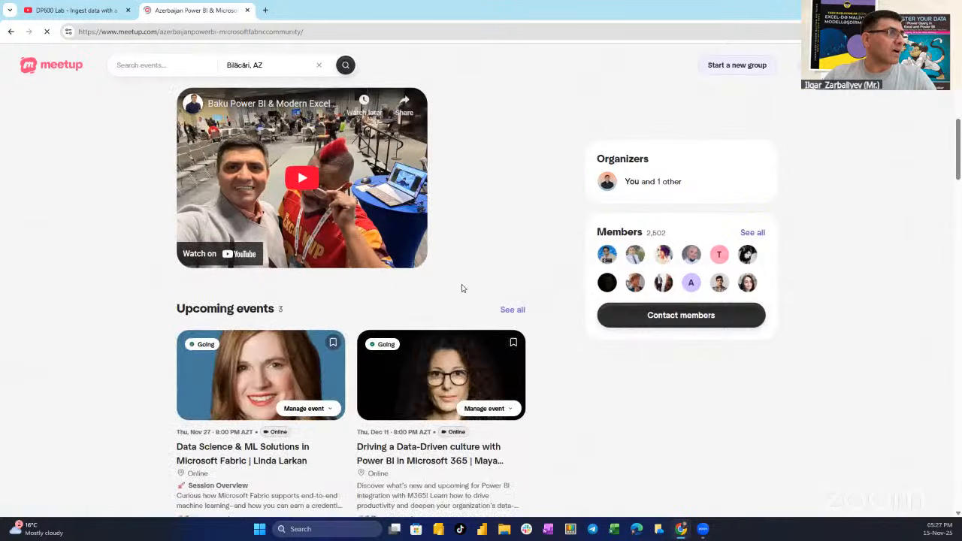
{"action": "scroll", "coordinate": [463, 288], "scroll_direction": "down", "scroll_amount": 2}
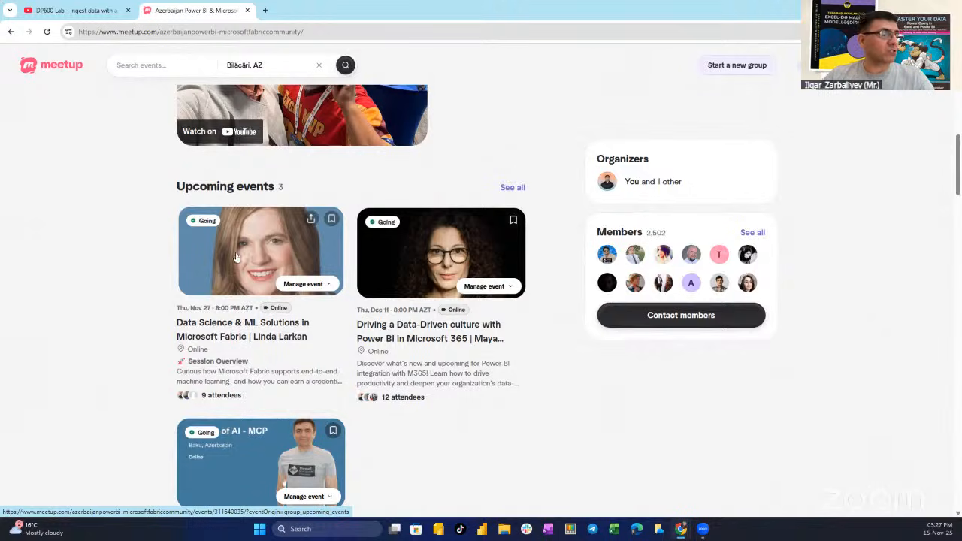
Select the Meetup page's address, look at the DP600 Lab YouTube page and return to the Meetup page
{"action": "left_click", "coordinate": [237, 32]}
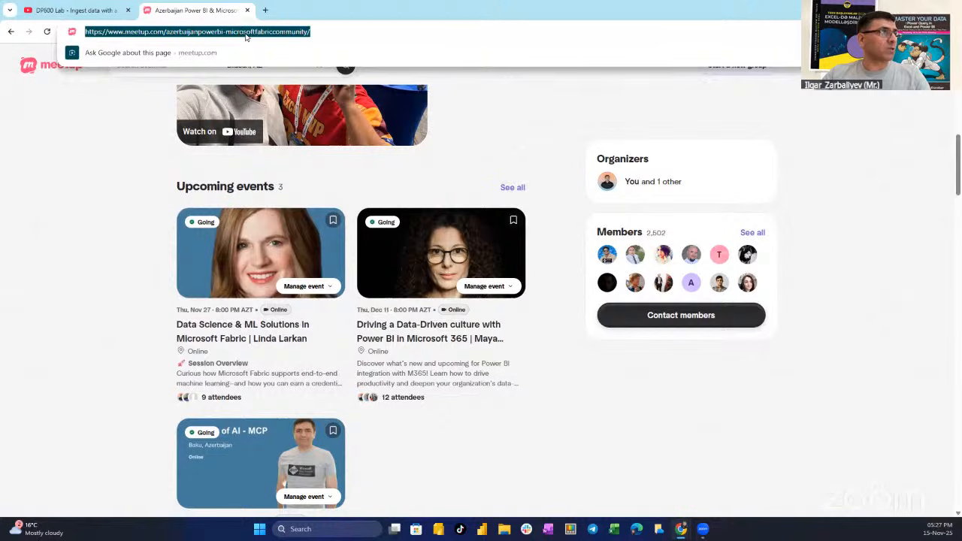
{"action": "left_click", "coordinate": [59, 11]}
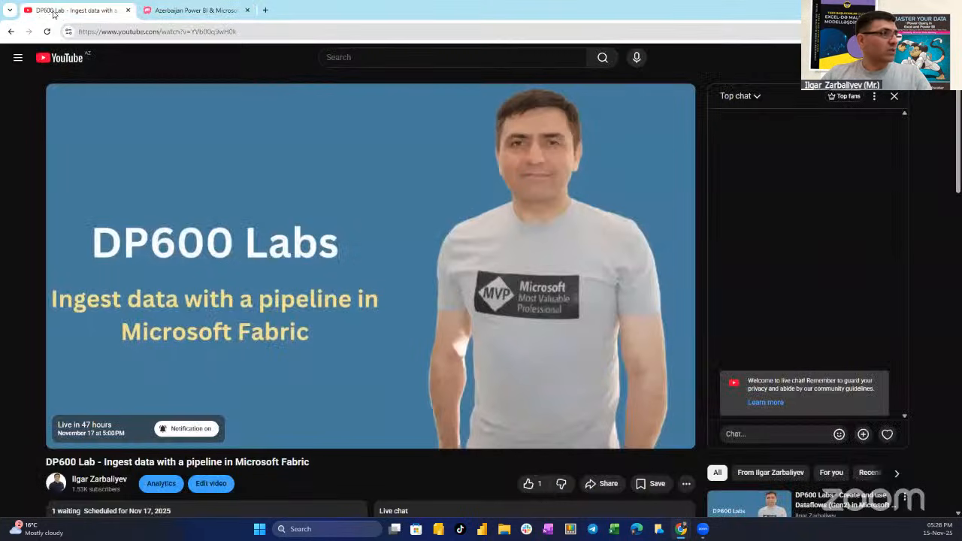
{"action": "left_click", "coordinate": [180, 11]}
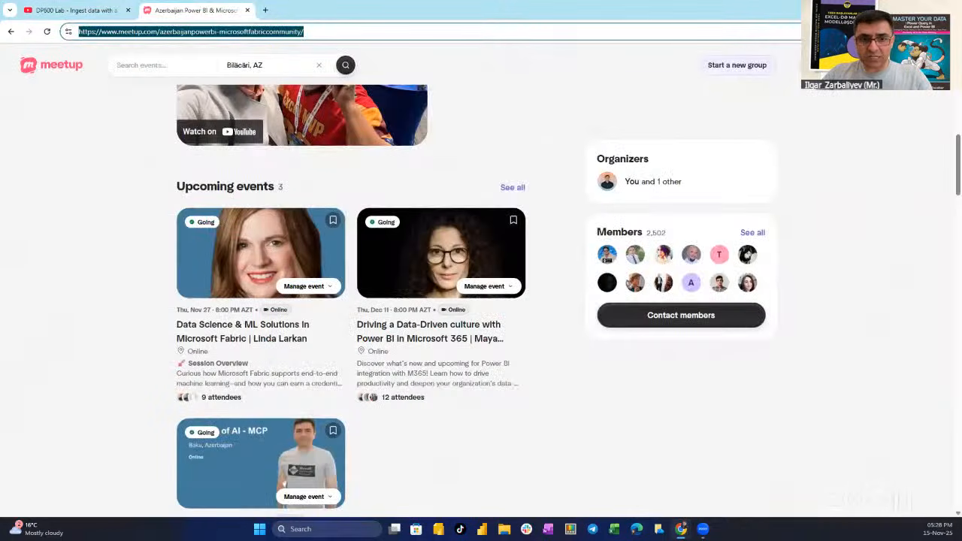
{"action": "key", "text": "alt+Tab"}
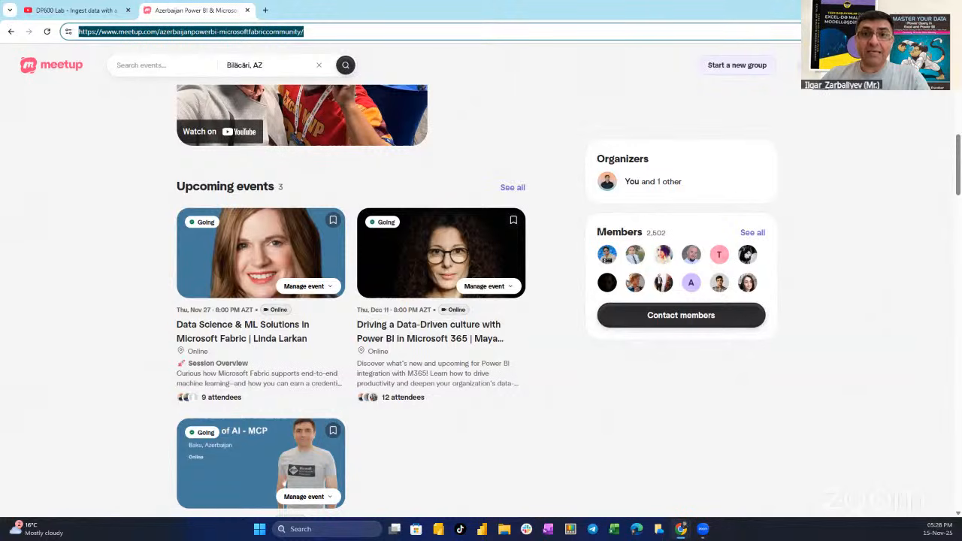
{"action": "key", "text": "alt+Tab"}
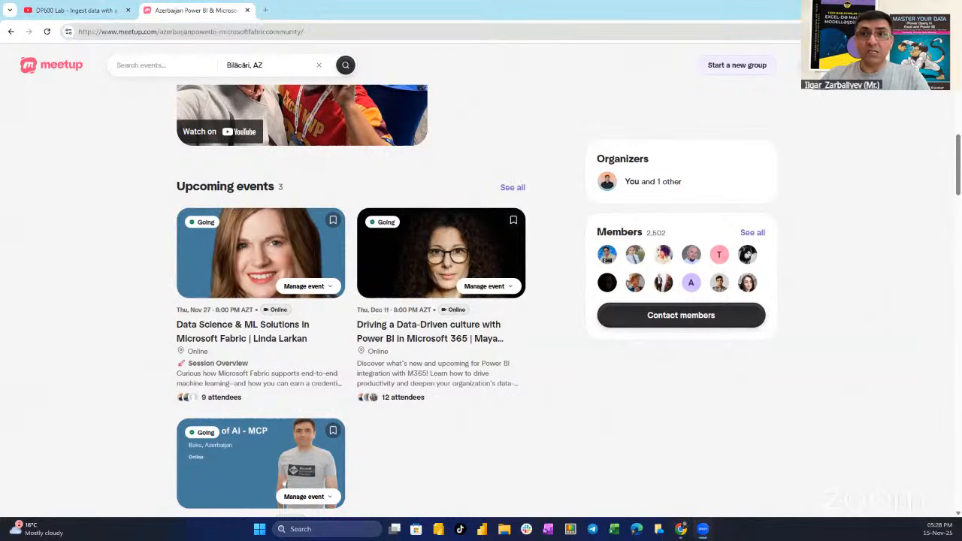